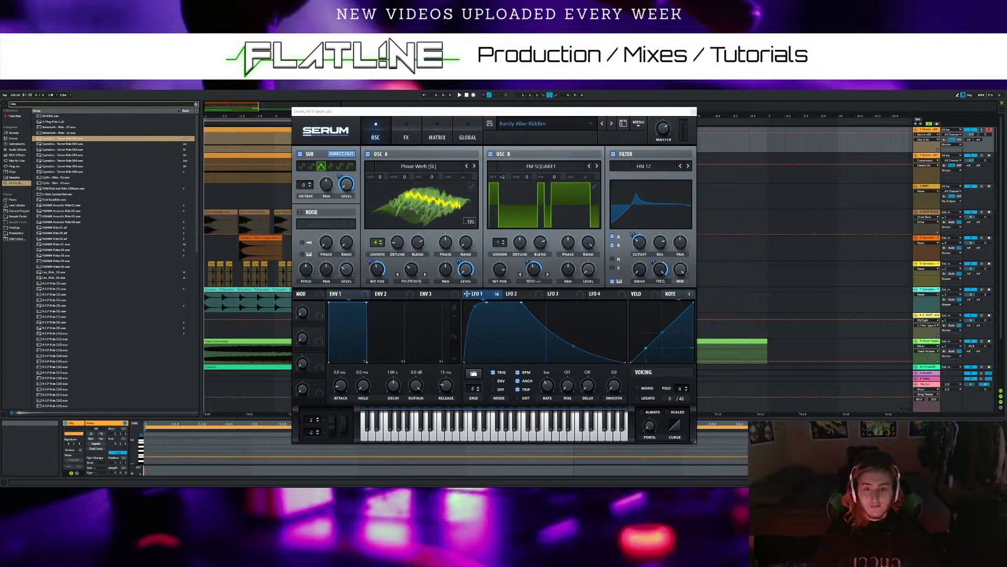
Move the synth window clear of the arrangement clips and play back the loop to hear the bass in context
{"action": "left_click_drag", "start_coordinate": [636, 117], "coordinate": [849, 159]}
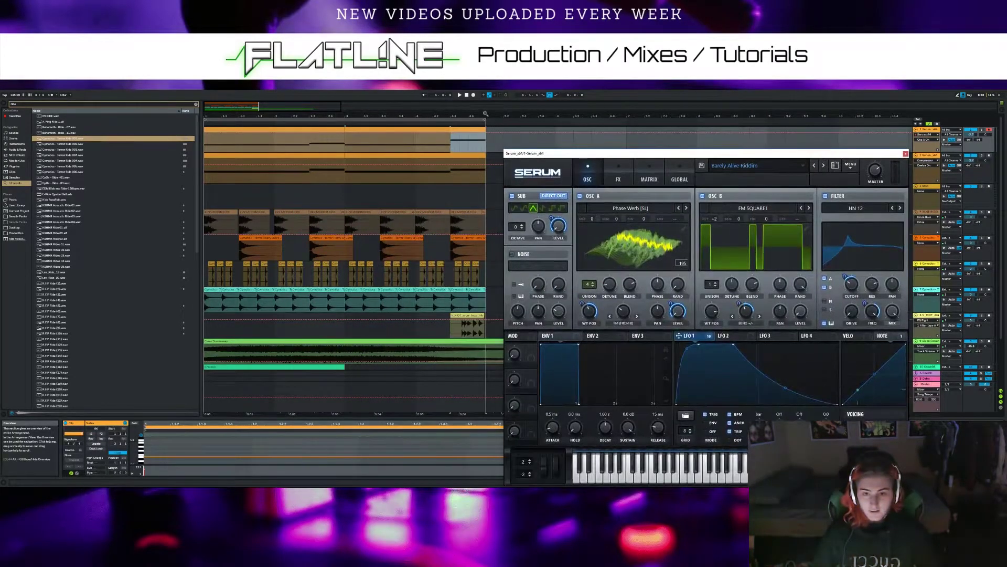
{"action": "left_click_drag", "start_coordinate": [555, 156], "coordinate": [395, 134]}
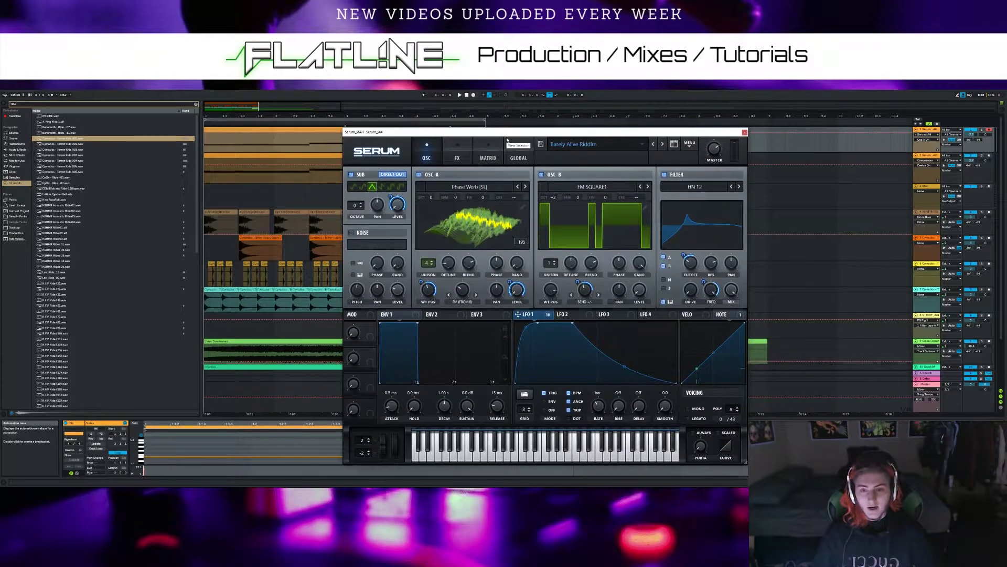
{"action": "left_click_drag", "start_coordinate": [461, 135], "coordinate": [643, 117]}
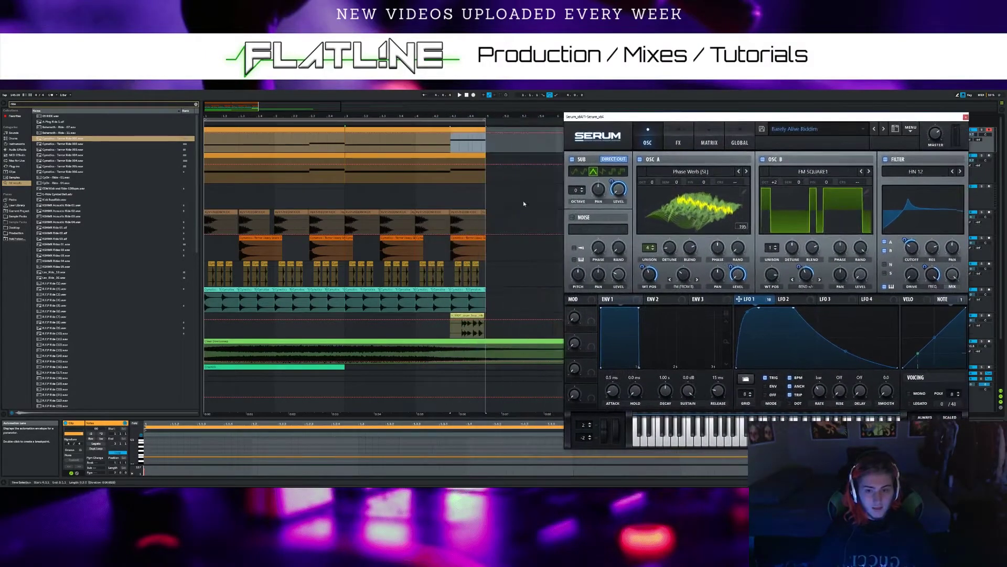
{"action": "scroll", "coordinate": [990, 279], "scroll_direction": "down", "scroll_amount": 3}
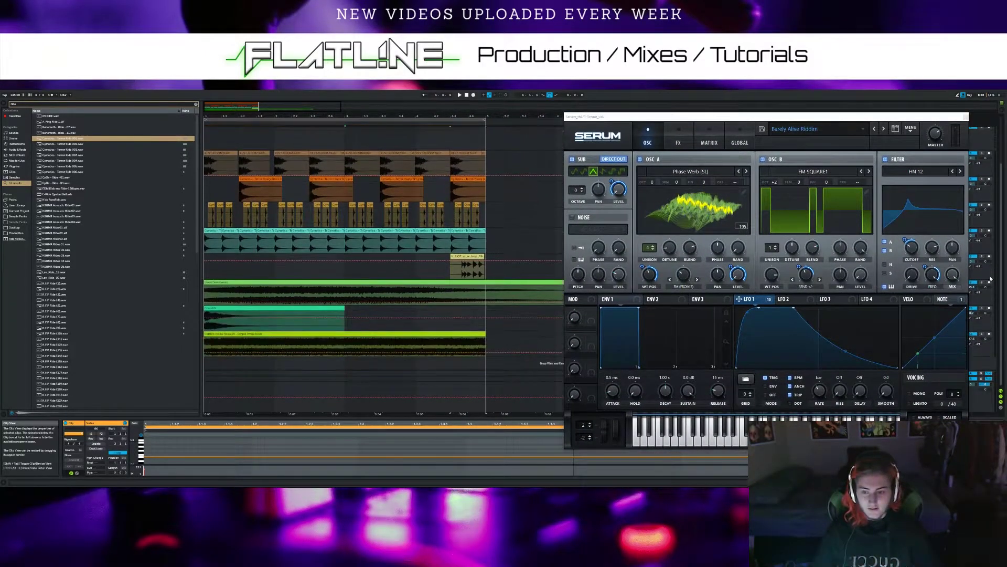
{"action": "scroll", "coordinate": [968, 280], "scroll_direction": "up", "scroll_amount": 3}
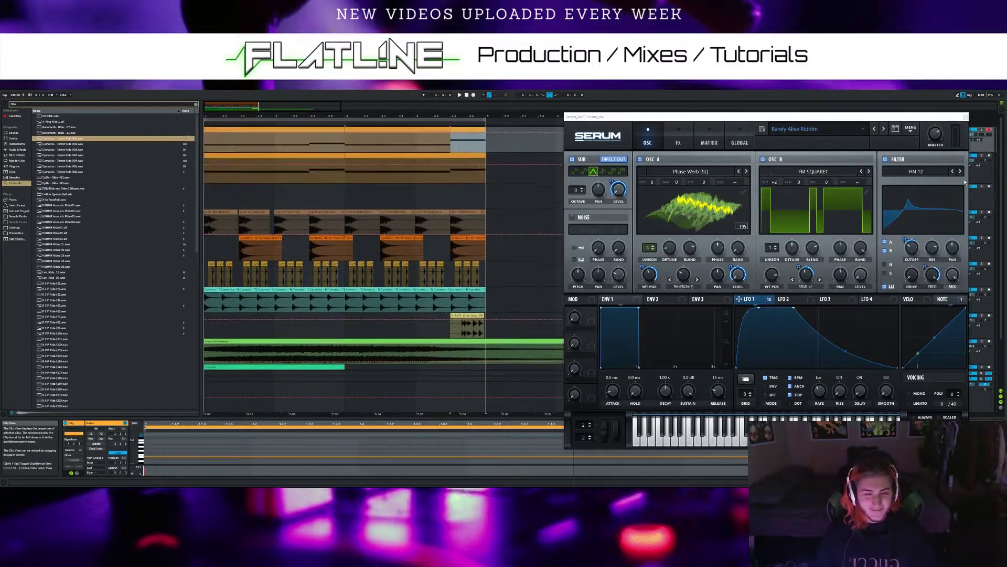
{"action": "left_click_drag", "start_coordinate": [875, 120], "coordinate": [851, 116]}
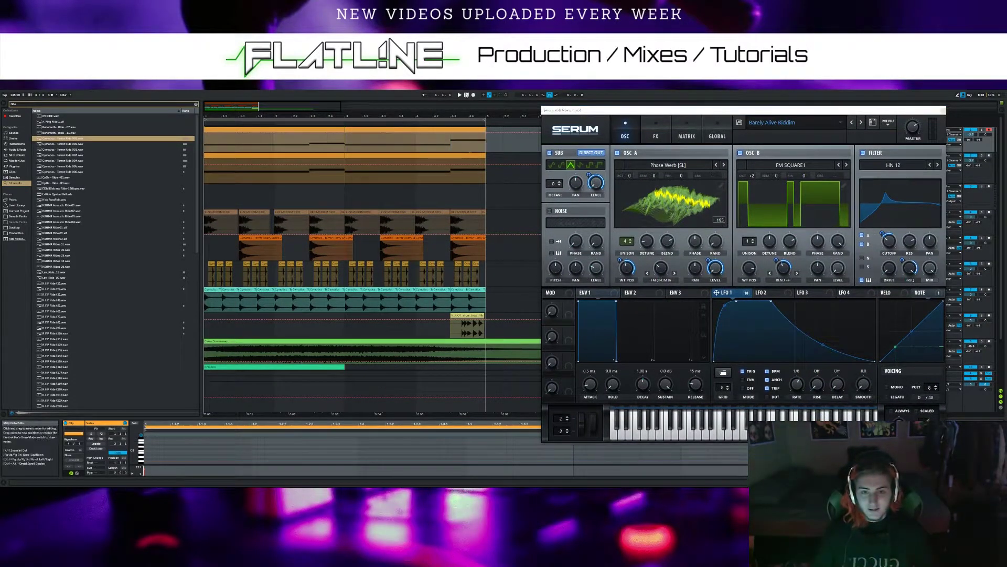
{"action": "left_click", "coordinate": [459, 95]}
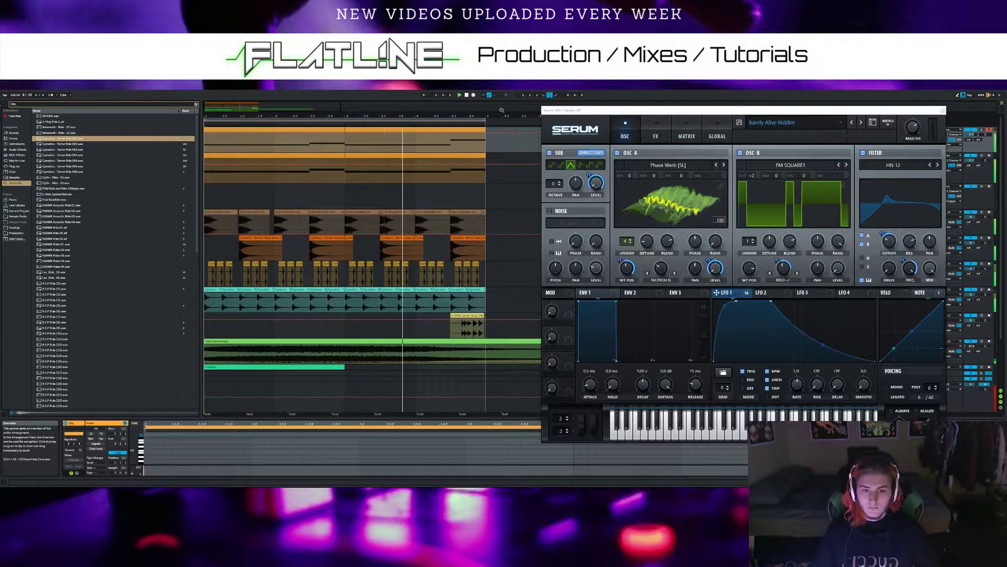
{"action": "left_click", "coordinate": [467, 95]}
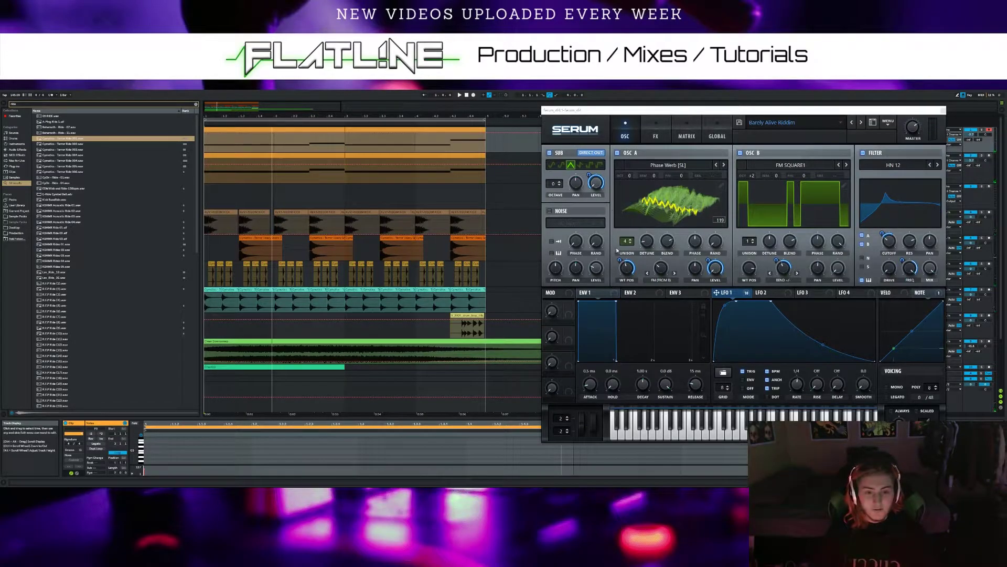
{"action": "left_click", "coordinate": [631, 243]}
{"action": "left_click", "coordinate": [631, 242]}
{"action": "left_click", "coordinate": [631, 241]}
{"action": "left_click", "coordinate": [631, 240]}
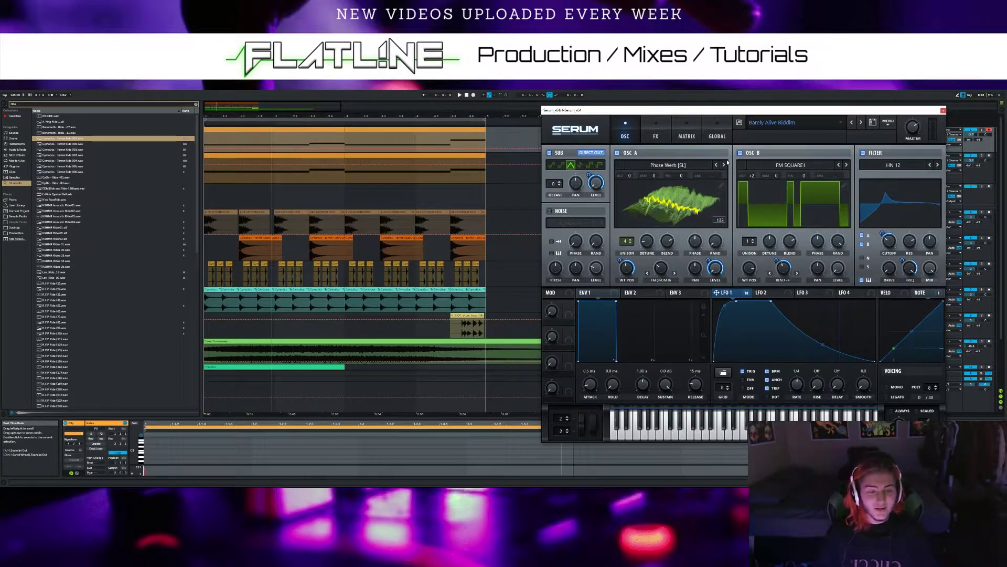
Bypass the patch's Hyper/Dimension, Distortion, Chorus, Compressor, Reverb and EQ effects
{"action": "left_click_drag", "start_coordinate": [640, 114], "coordinate": [450, 119]}
{"action": "left_click", "coordinate": [466, 138]}
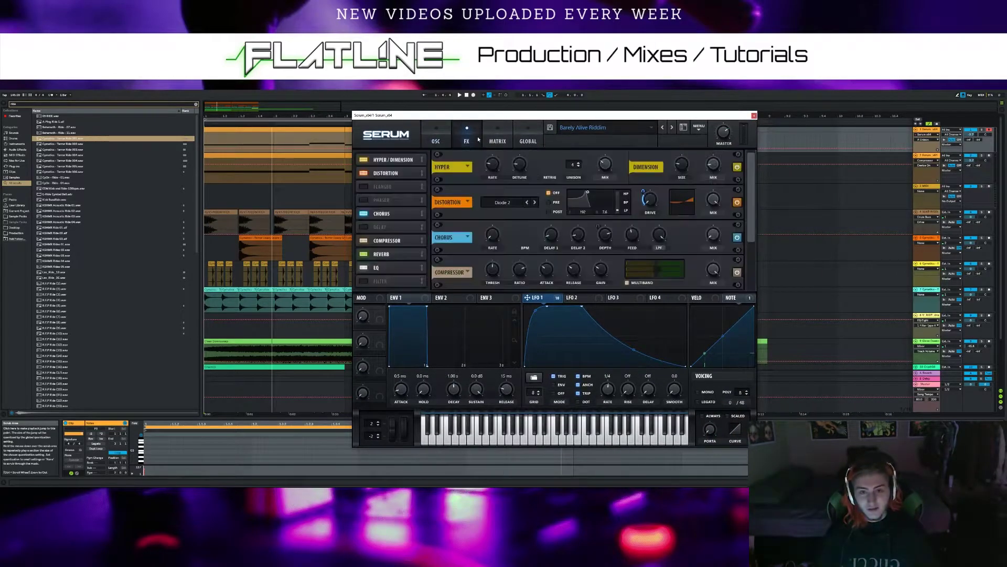
{"action": "left_click", "coordinate": [738, 167]}
{"action": "left_click", "coordinate": [737, 202]}
{"action": "left_click", "coordinate": [737, 237]}
{"action": "scroll", "coordinate": [746, 275], "scroll_direction": "down", "scroll_amount": 3}
{"action": "left_click", "coordinate": [737, 201]}
{"action": "left_click", "coordinate": [738, 237]}
{"action": "left_click", "coordinate": [737, 272]}
Turn off the filter, oscillator B and oscillator A, leaving only the sub oscillator enabled
{"action": "left_click", "coordinate": [435, 137]}
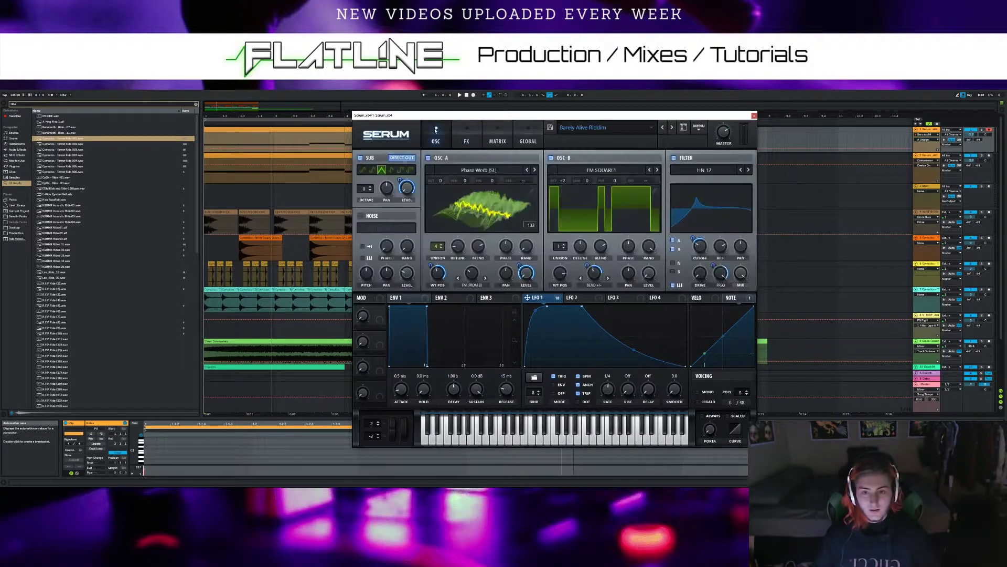
{"action": "left_click", "coordinate": [673, 157]}
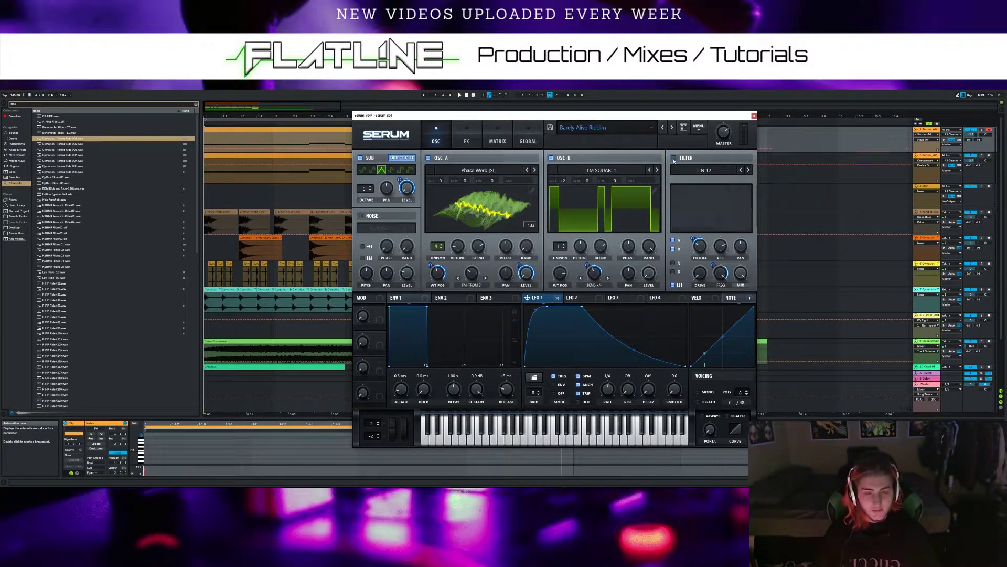
{"action": "left_click", "coordinate": [550, 158]}
{"action": "left_click", "coordinate": [428, 158]}
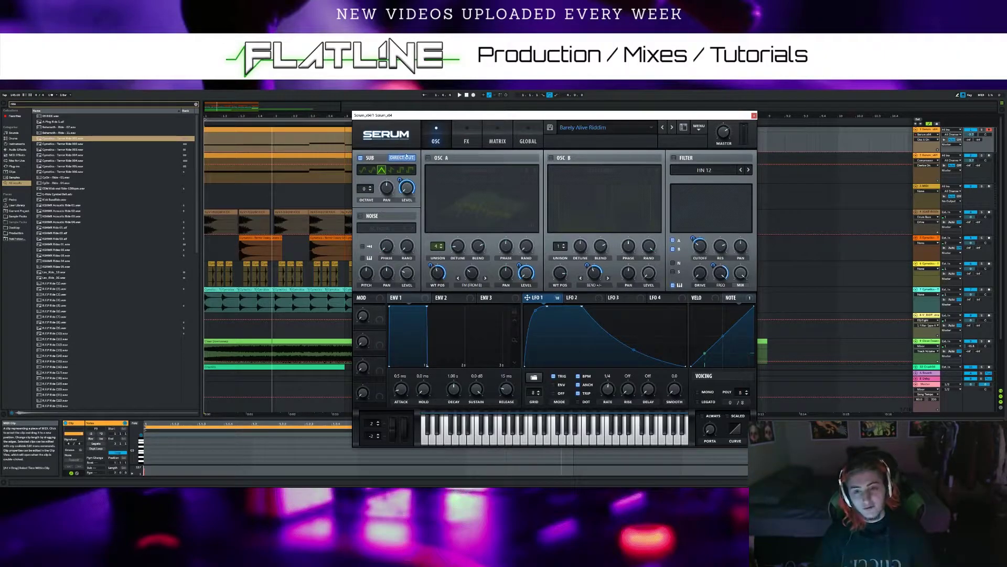
Look through the effects rack to check the power state of each effect
{"action": "left_click", "coordinate": [466, 141]}
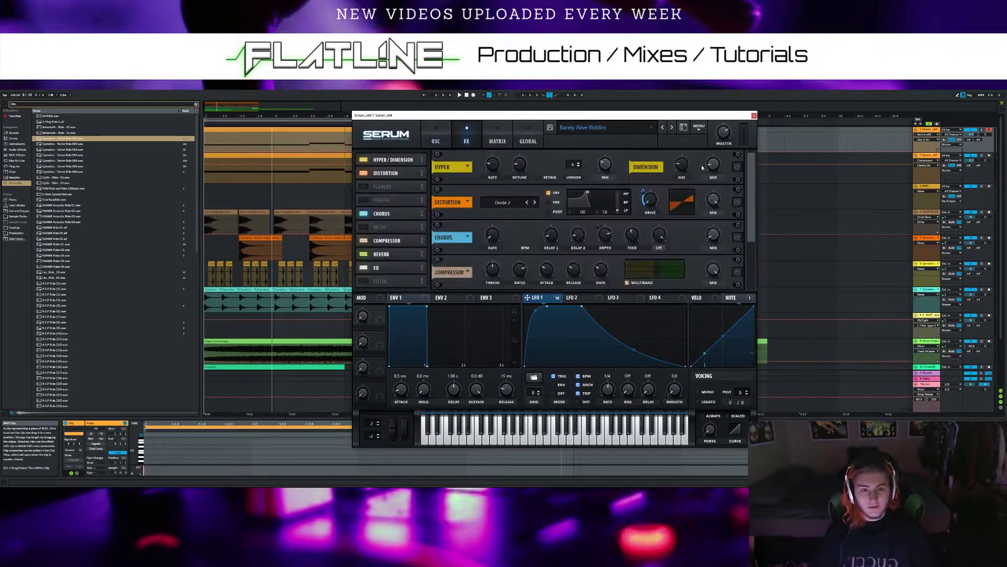
{"action": "scroll", "coordinate": [747, 226], "scroll_direction": "down", "scroll_amount": 3}
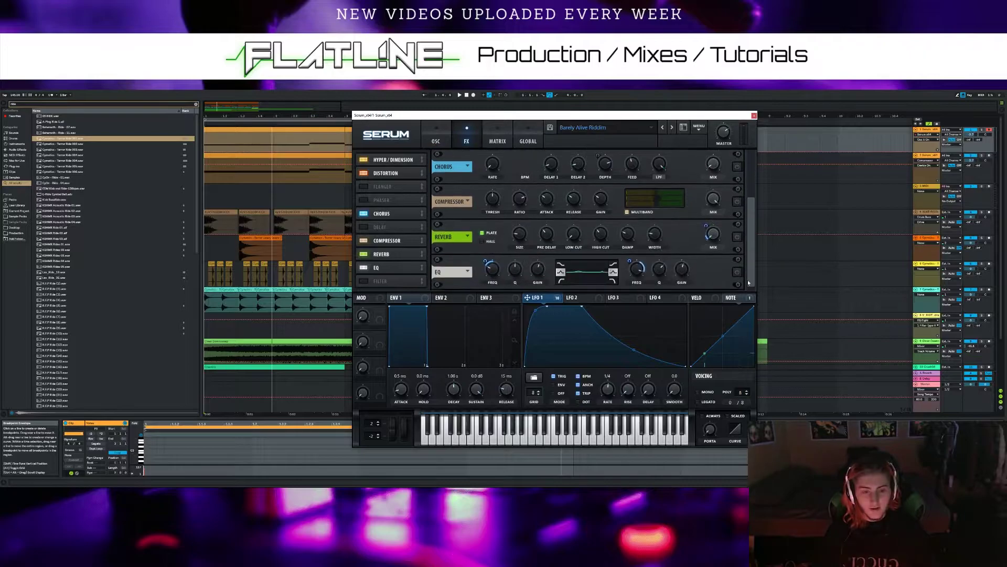
{"action": "left_click", "coordinate": [437, 139]}
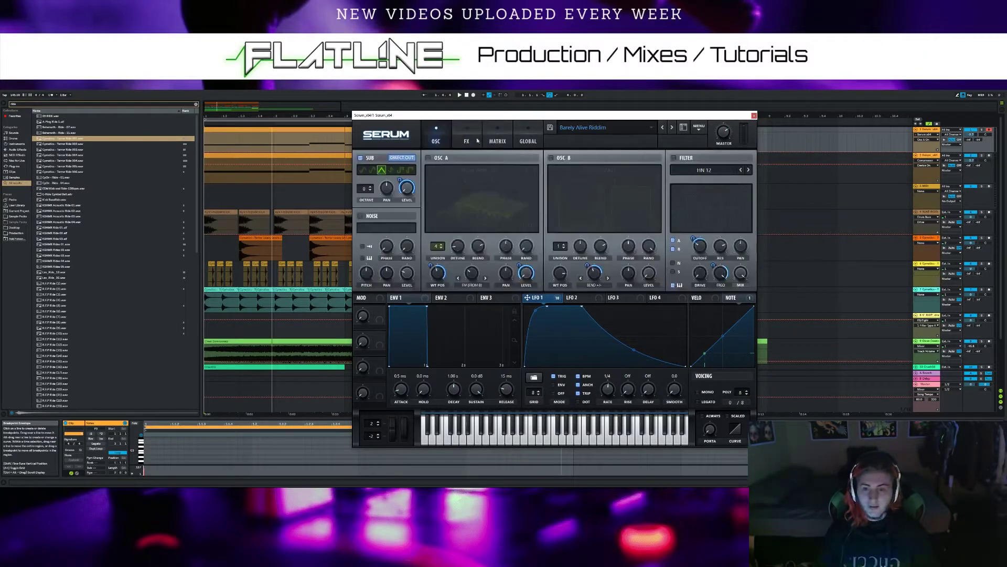
Turn oscillator A back on and browse its Spectral wavetable list, keeping the current wavetable
{"action": "left_click", "coordinate": [428, 157]}
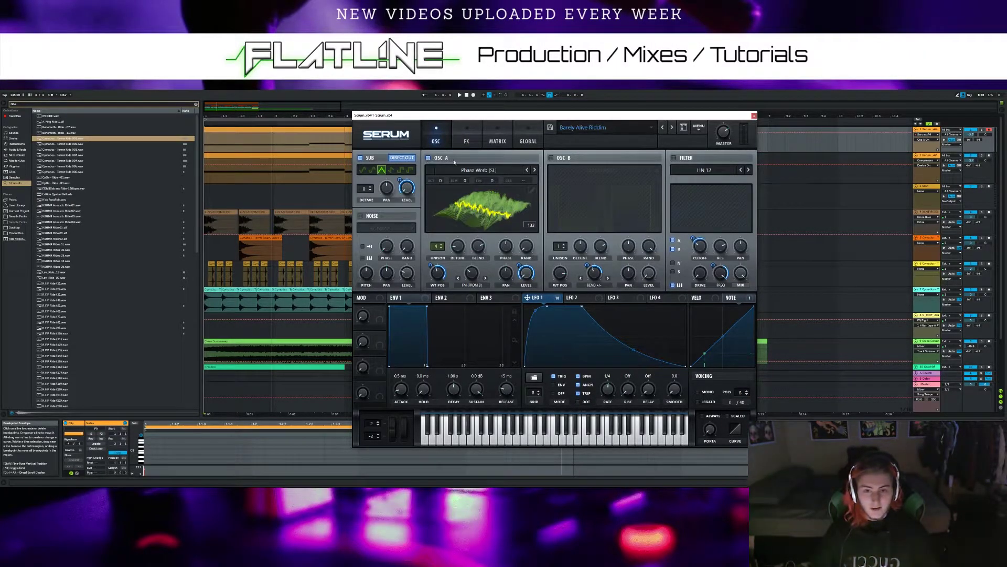
{"action": "left_click", "coordinate": [483, 172]}
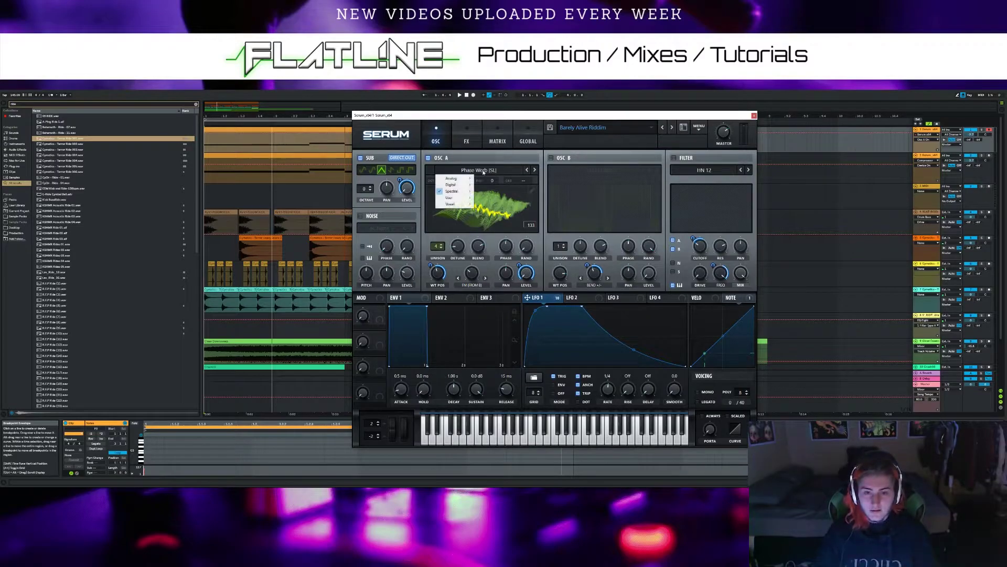
{"action": "mouse_move", "coordinate": [469, 192]}
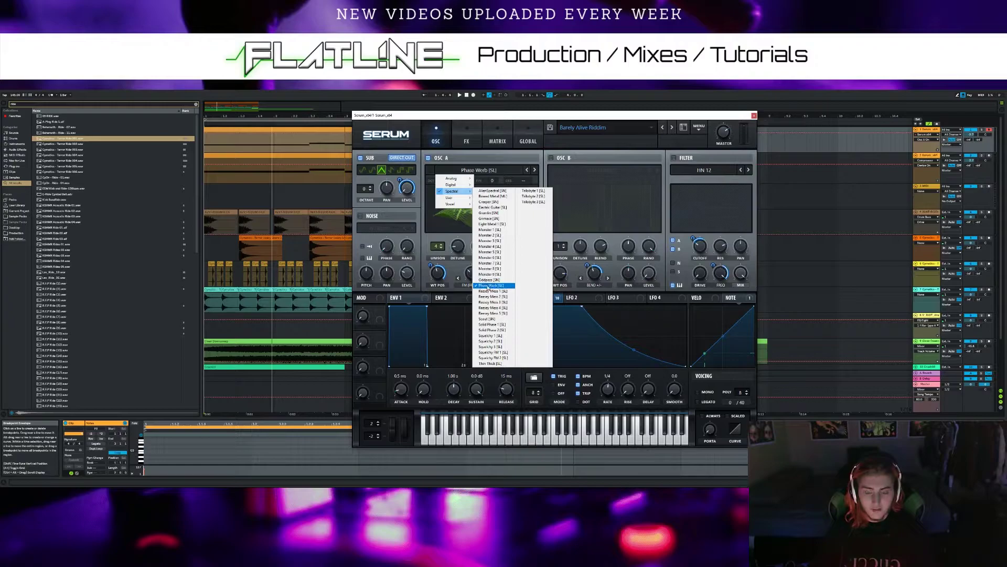
{"action": "left_click", "coordinate": [458, 131]}
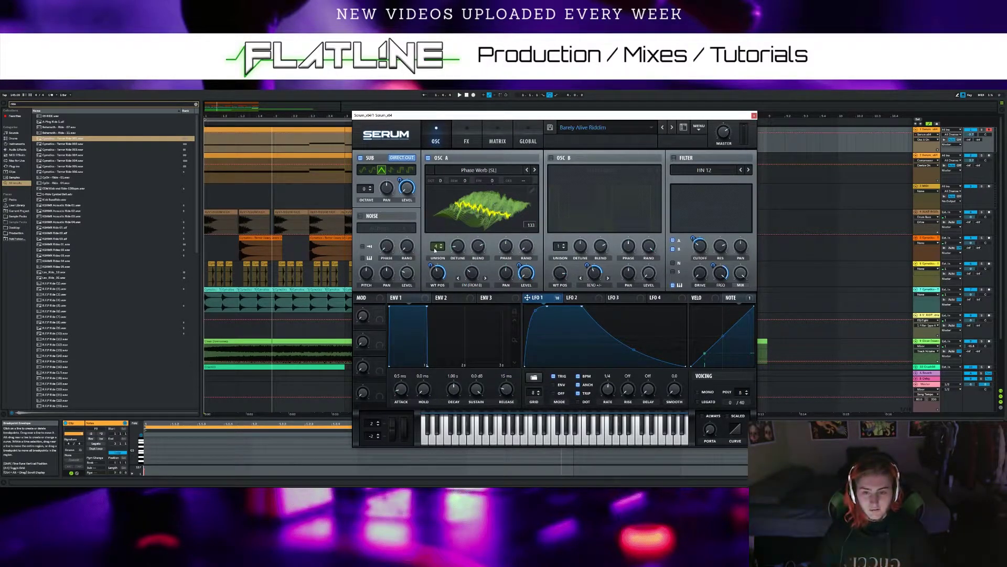
Inspect oscillator A's unison and detune settings and the LFO 1 modulation
{"action": "left_click_drag", "start_coordinate": [436, 248], "coordinate": [437, 240]}
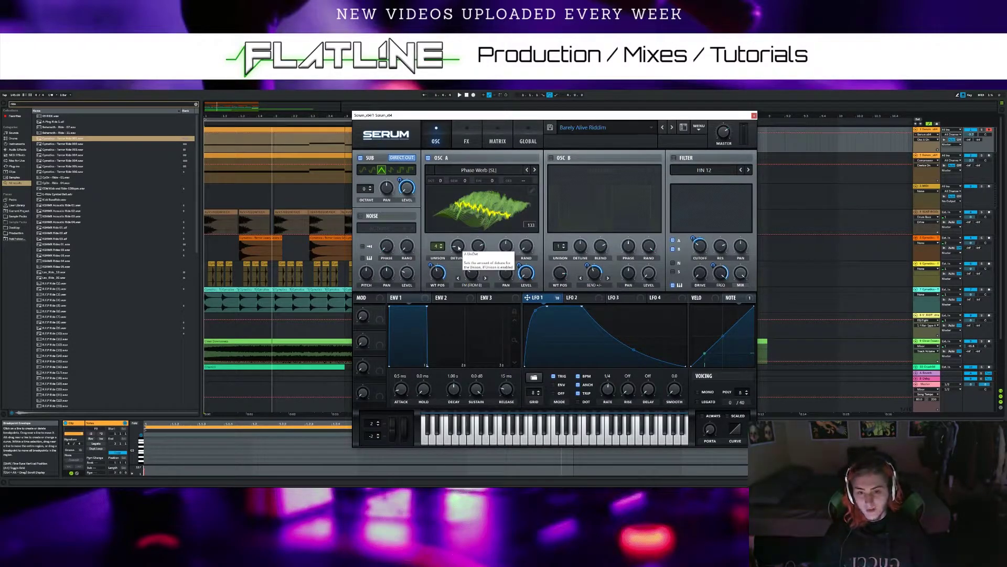
{"action": "left_click", "coordinate": [458, 248]}
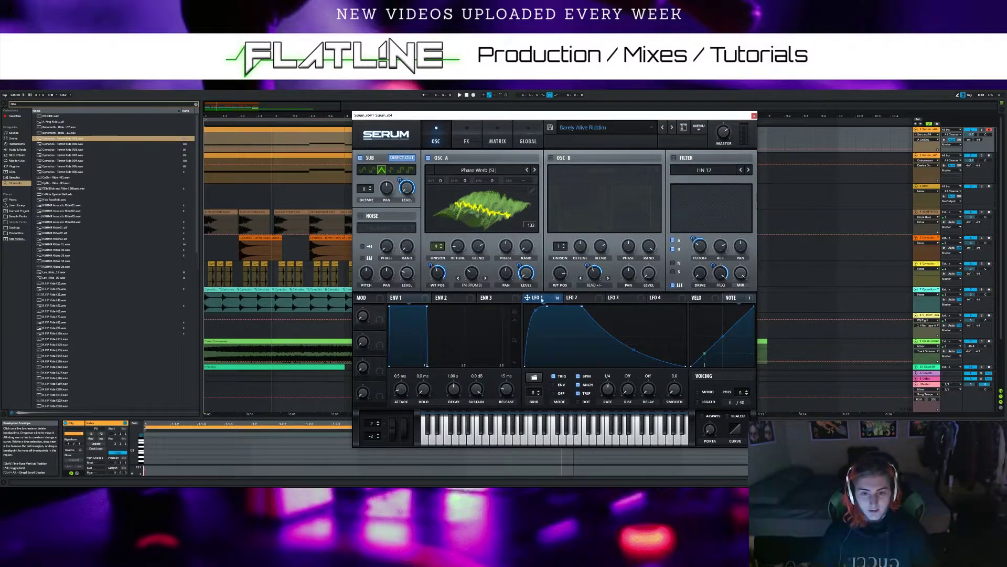
{"action": "mouse_move", "coordinate": [537, 299]}
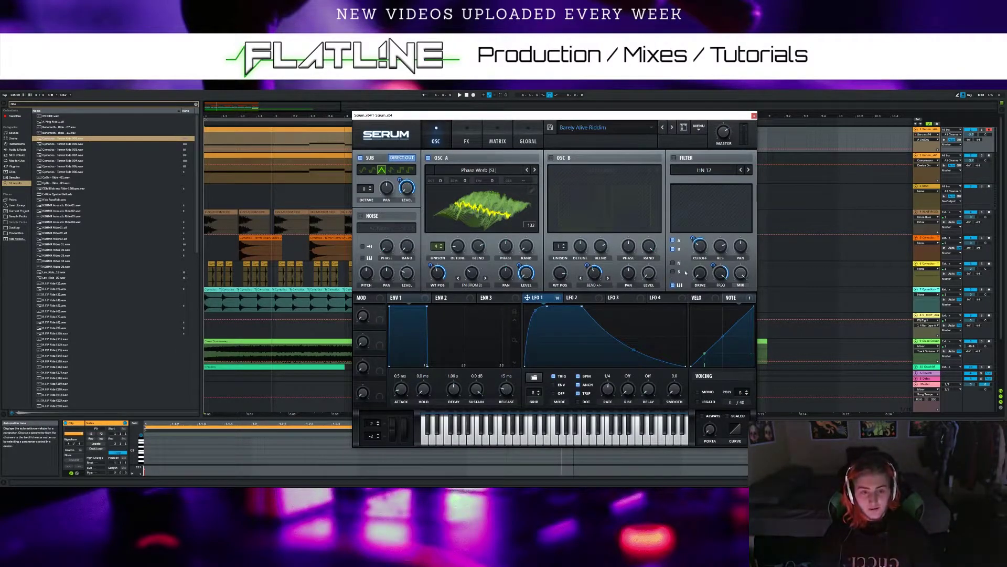
{"action": "left_click", "coordinate": [559, 298]}
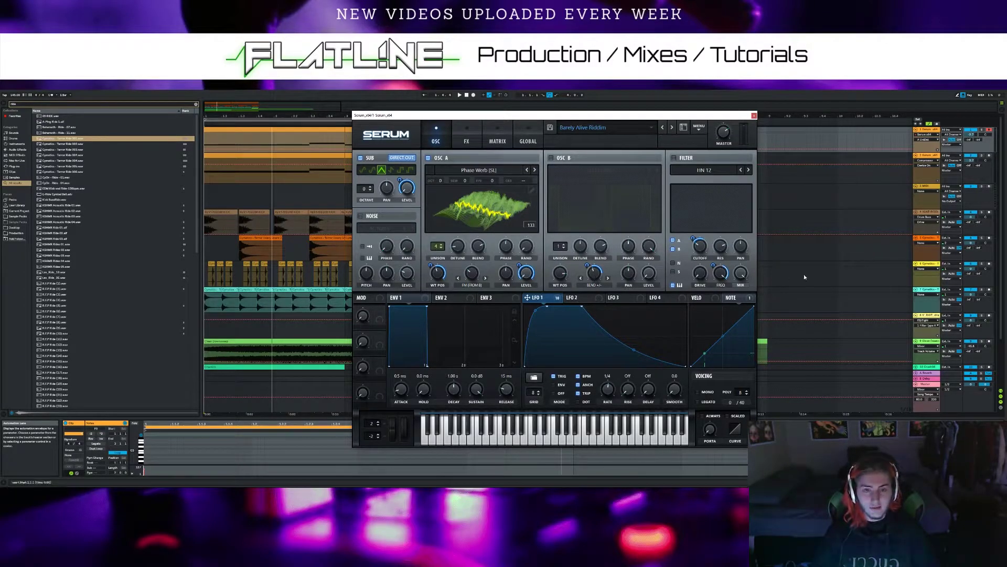
{"action": "scroll", "coordinate": [439, 281], "scroll_direction": "down", "scroll_amount": 5}
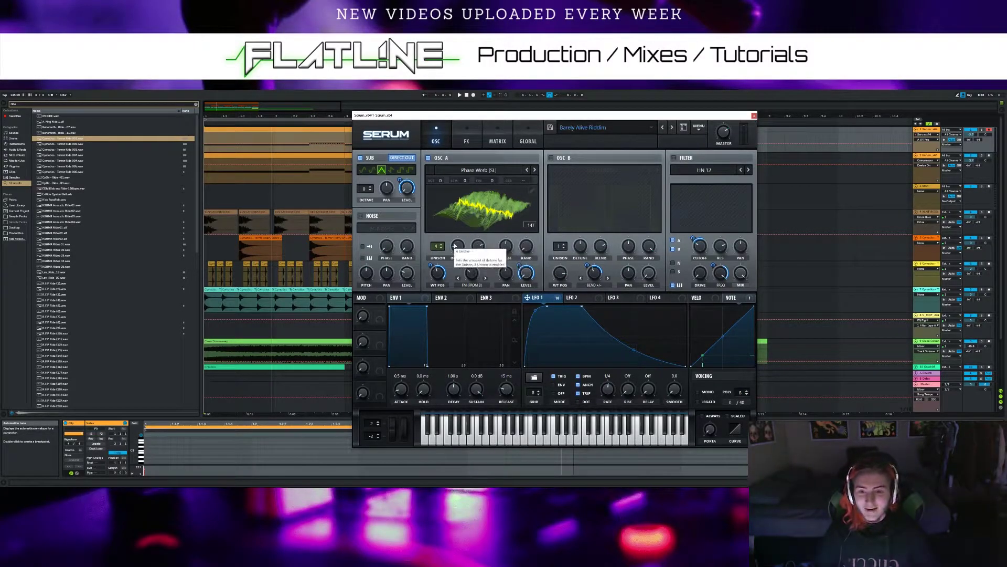
{"action": "left_click_drag", "start_coordinate": [458, 247], "coordinate": [458, 247]}
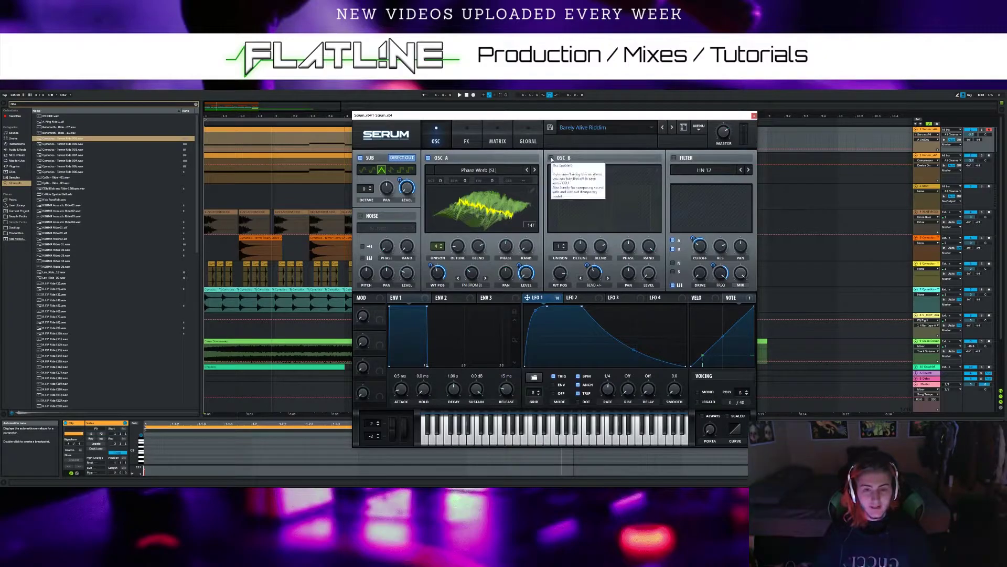
Turn oscillator B back on and browse its User wavetable list, keeping FM SQUARE1 loaded
{"action": "left_click", "coordinate": [551, 158]}
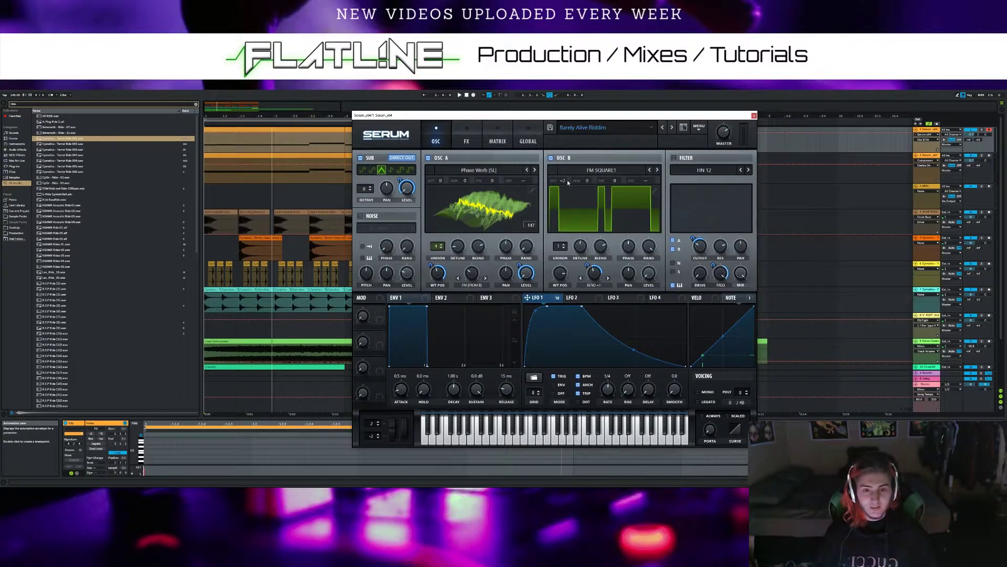
{"action": "left_click", "coordinate": [593, 172]}
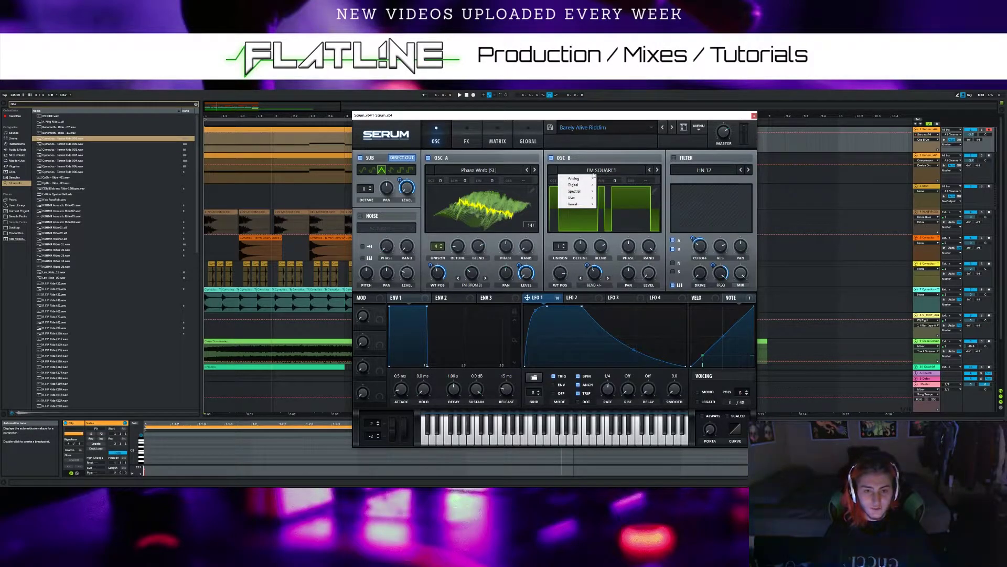
{"action": "mouse_move", "coordinate": [586, 200]}
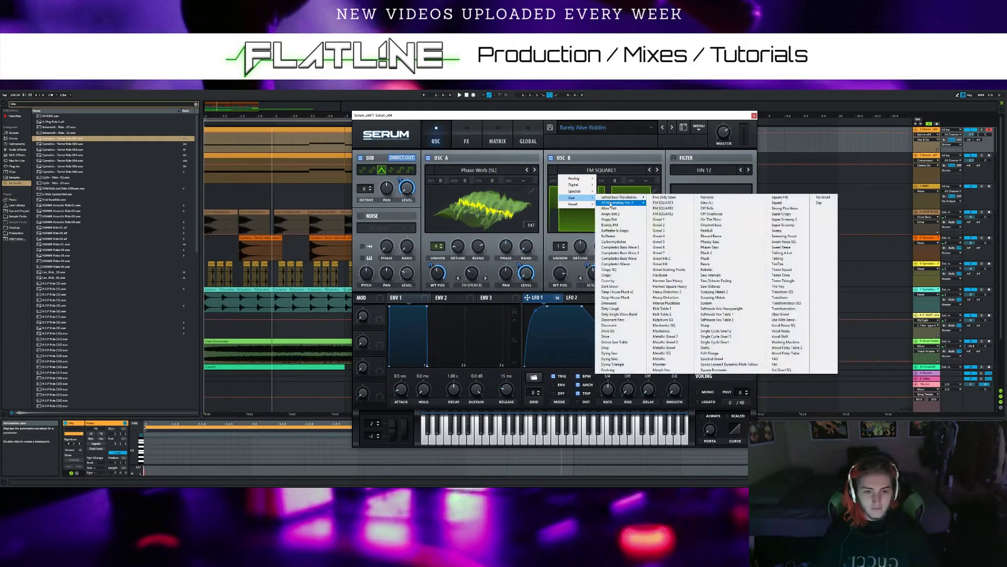
{"action": "mouse_move", "coordinate": [624, 203]}
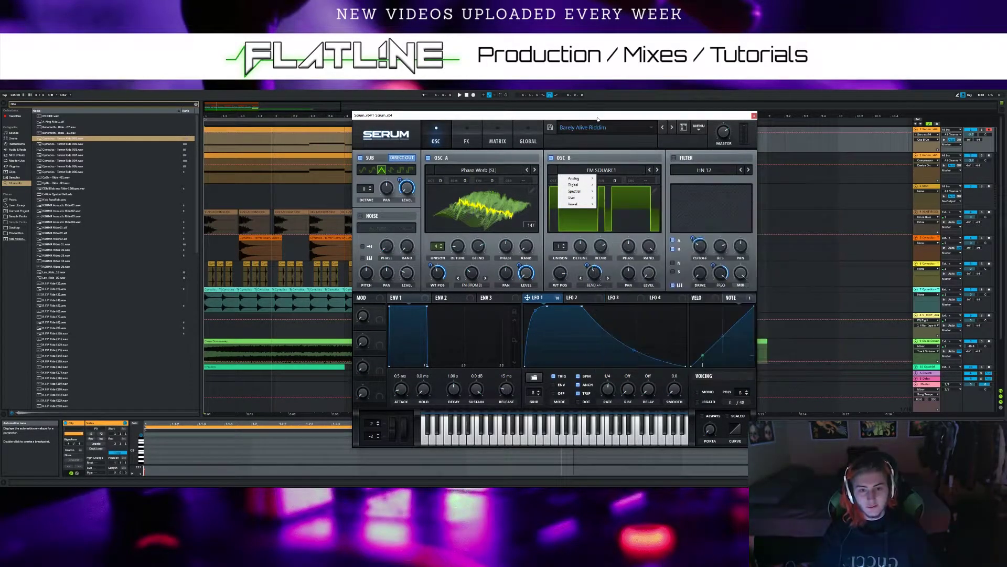
{"action": "left_click", "coordinate": [577, 241]}
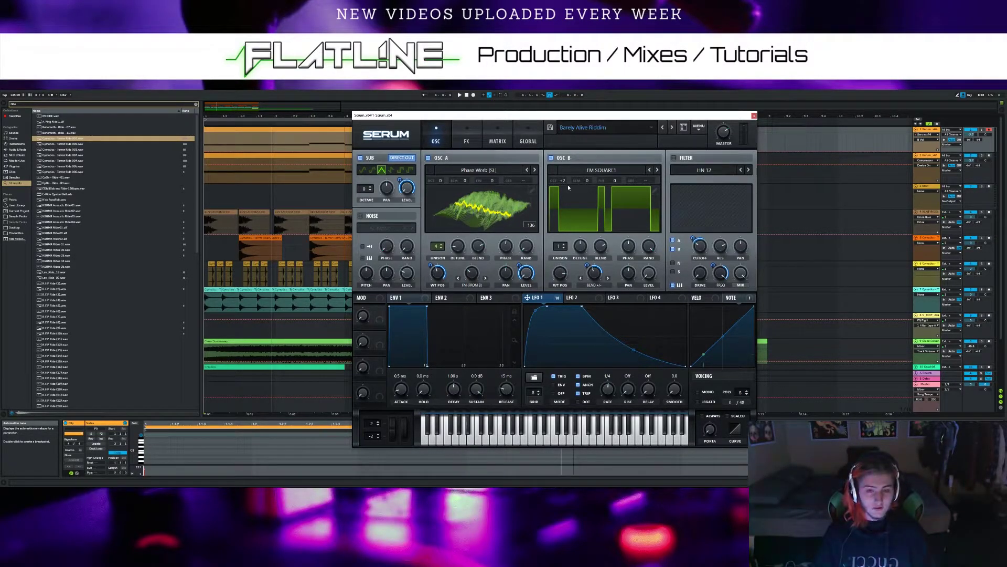
Switch oscillator A's wavetable display to the 2D waveform and back to the 3D view
{"action": "left_click", "coordinate": [495, 209]}
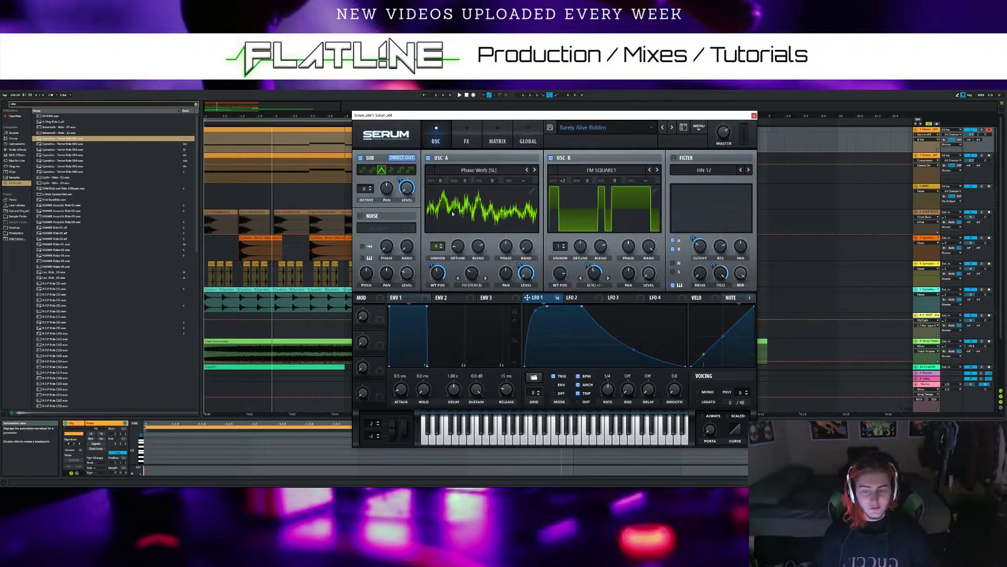
{"action": "left_click", "coordinate": [467, 208]}
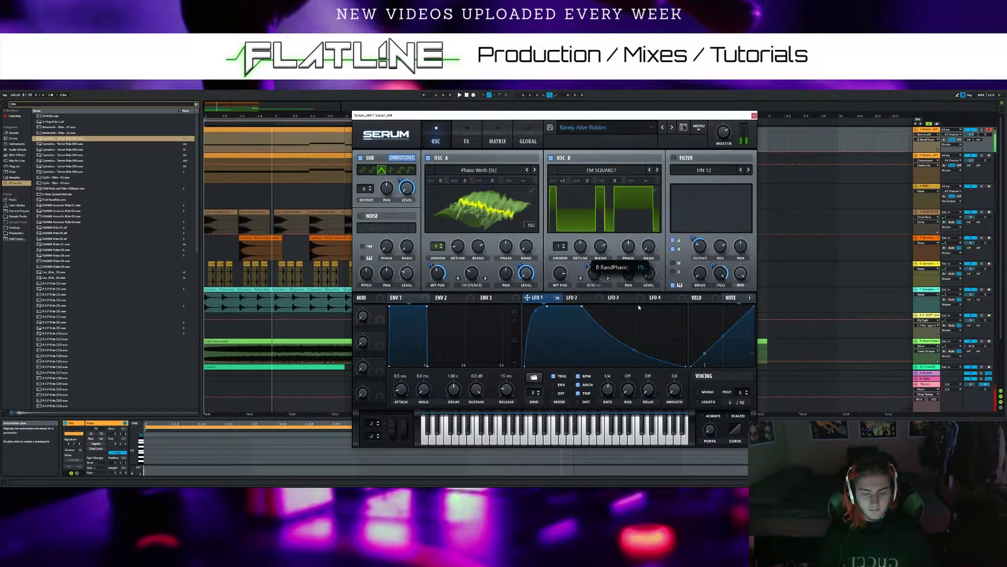
Try oscillator B's random phase at 0% and raise it again
{"action": "left_click_drag", "start_coordinate": [648, 246], "coordinate": [633, 297]}
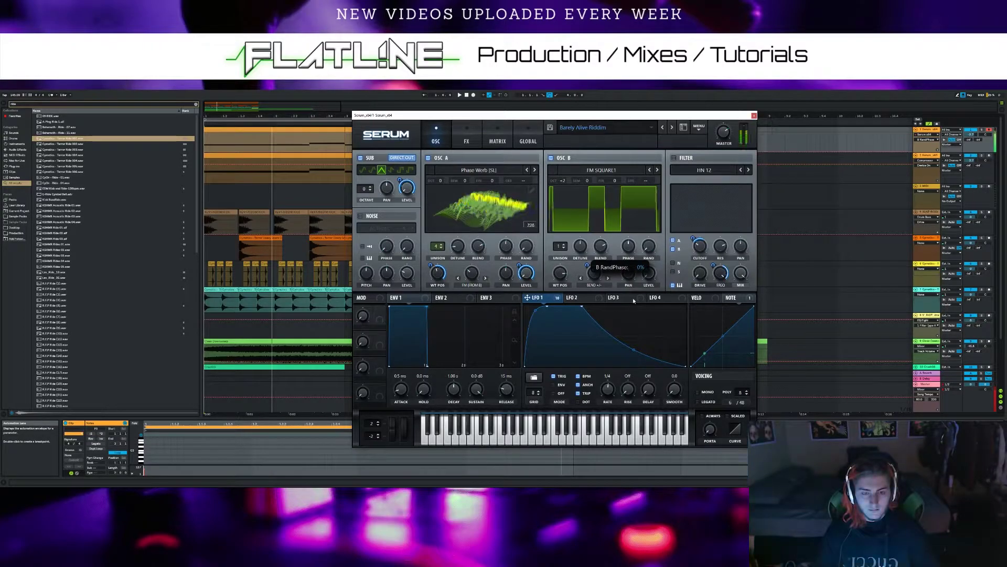
{"action": "left_click_drag", "start_coordinate": [633, 297], "coordinate": [656, 231]}
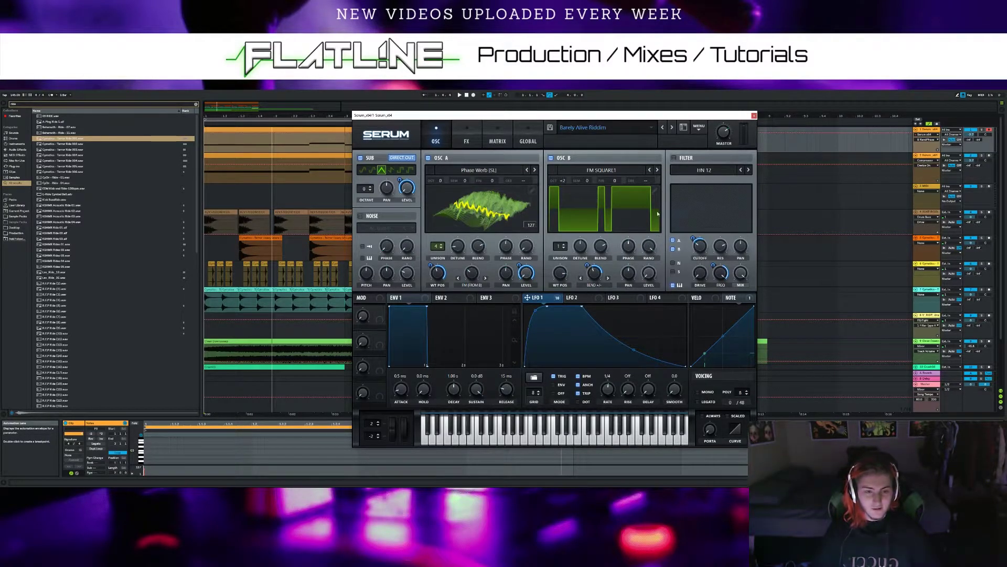
Turn the filter back on and browse its Multi filter types, keeping HN 12 selected
{"action": "left_click", "coordinate": [674, 158]}
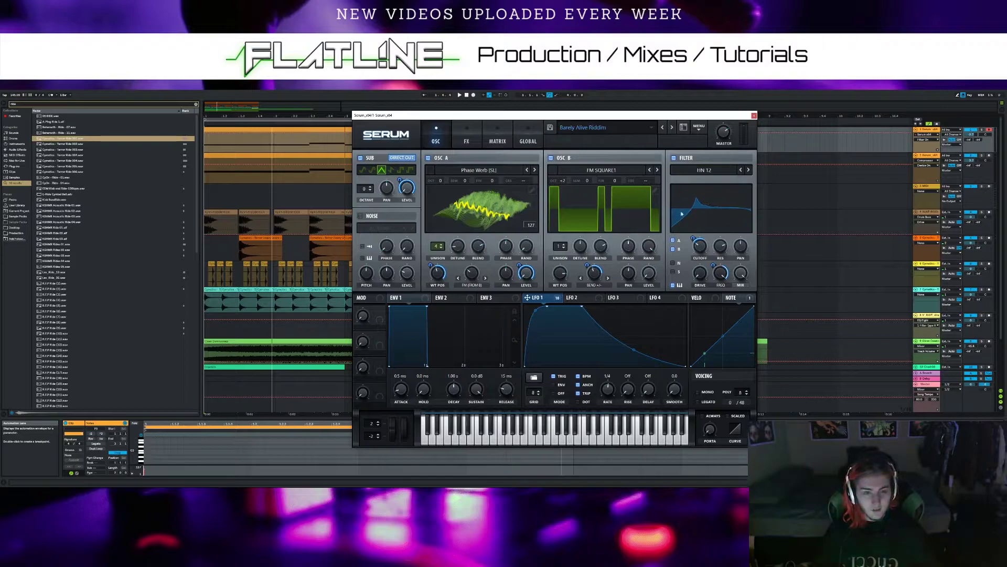
{"action": "left_click", "coordinate": [704, 170]}
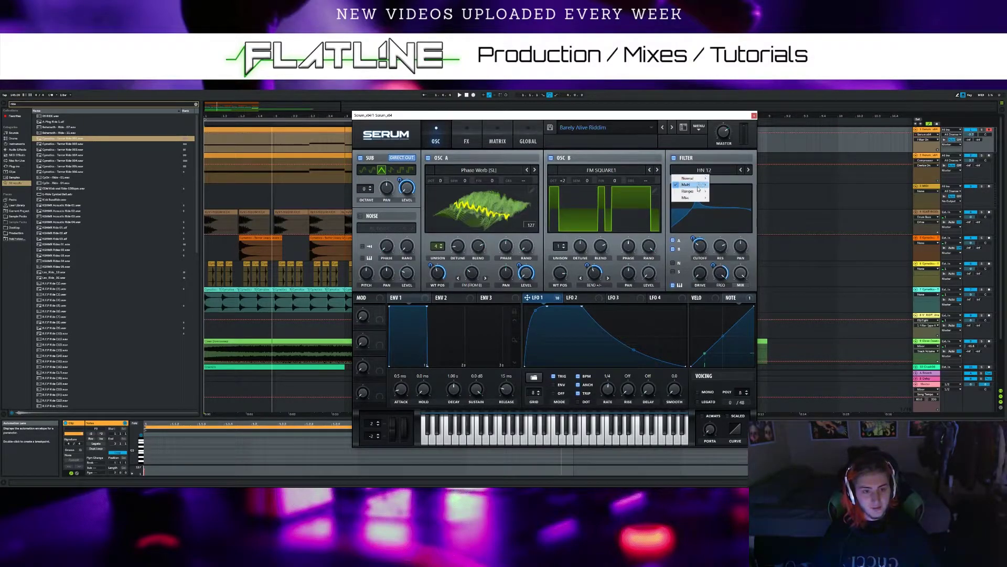
{"action": "mouse_move", "coordinate": [698, 189]}
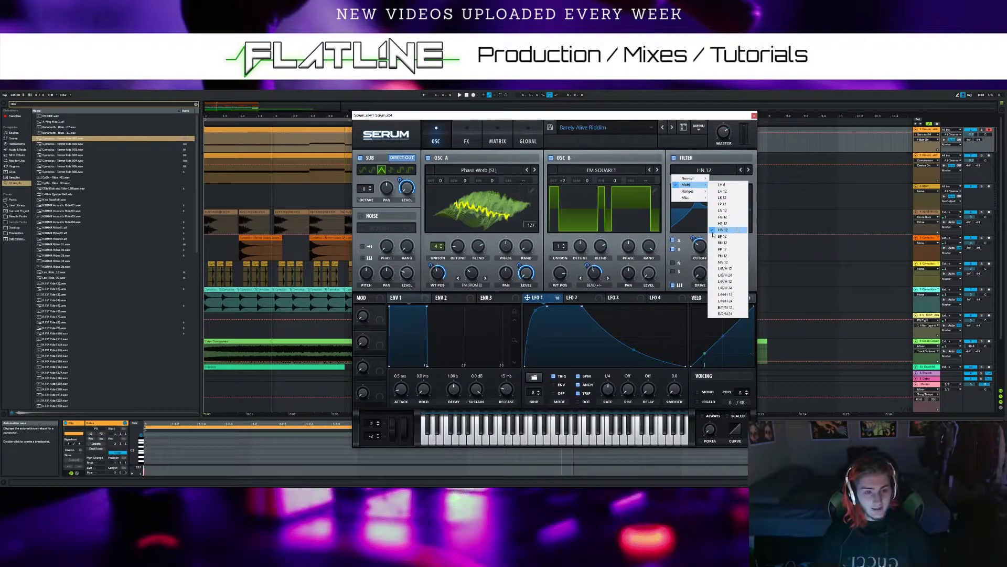
{"action": "key", "text": "Escape"}
{"action": "key", "text": "Escape"}
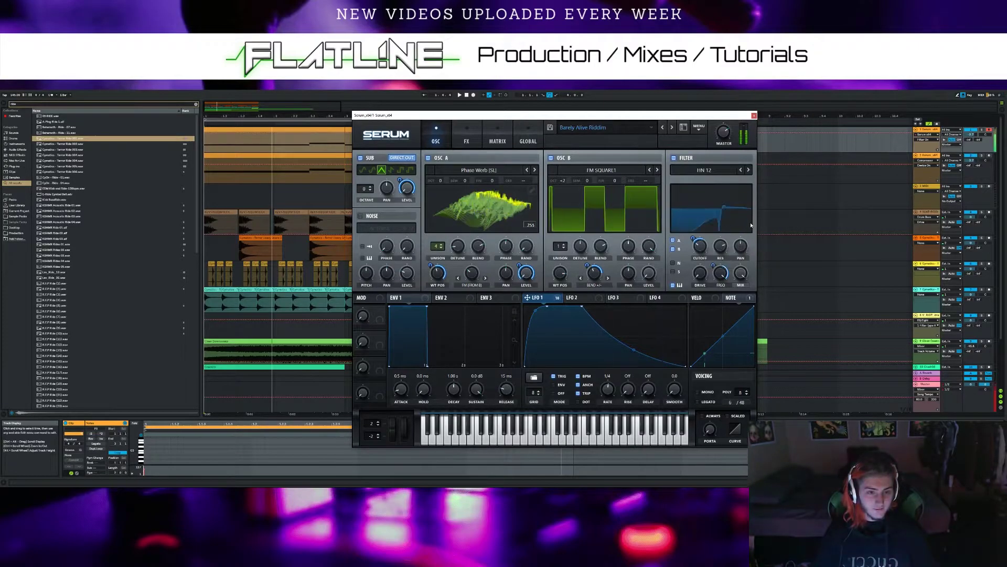
Inspect the modulation source assigned to the filter's FREQ knob
{"action": "mouse_move", "coordinate": [718, 284]}
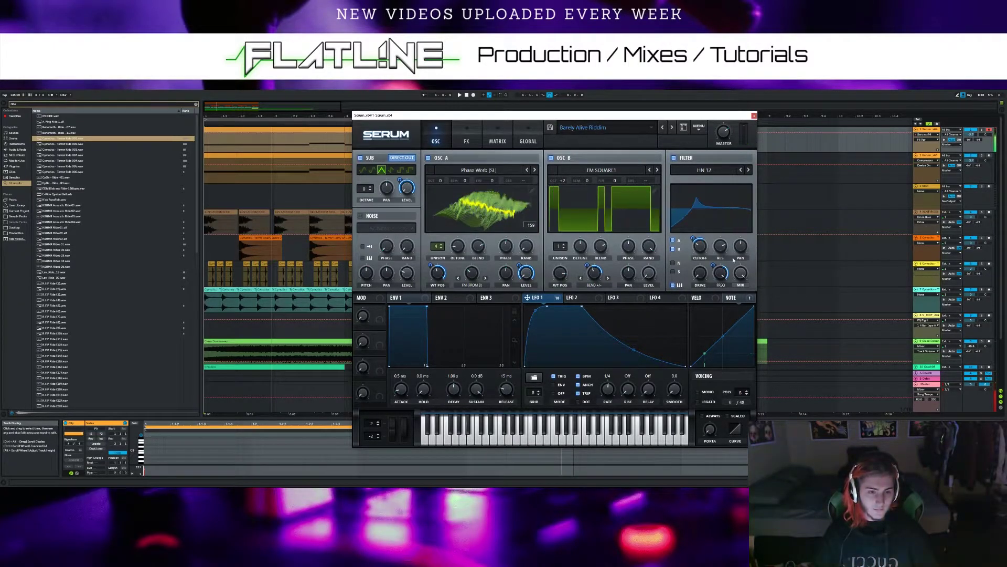
{"action": "right_click", "coordinate": [713, 265]}
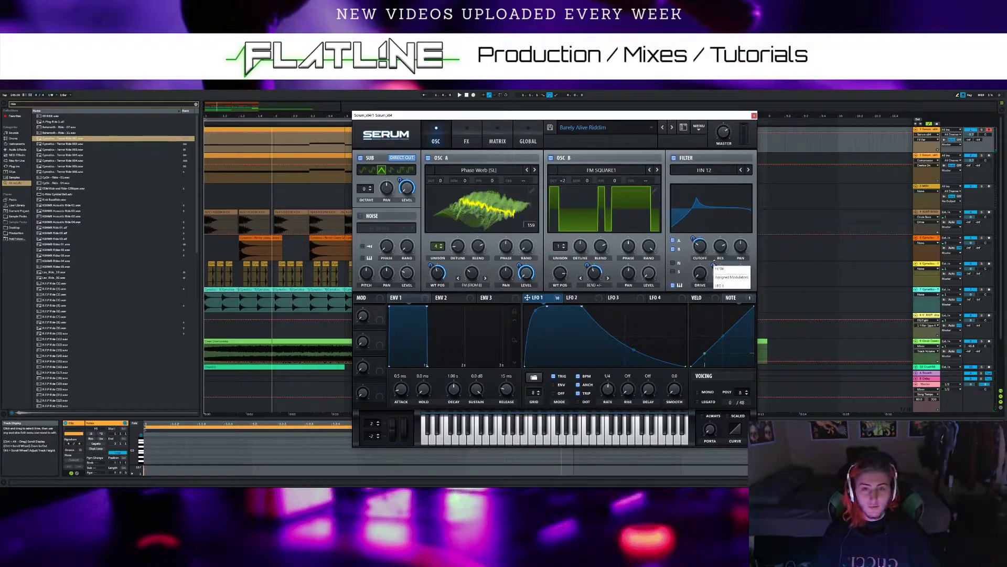
{"action": "left_click", "coordinate": [708, 251]}
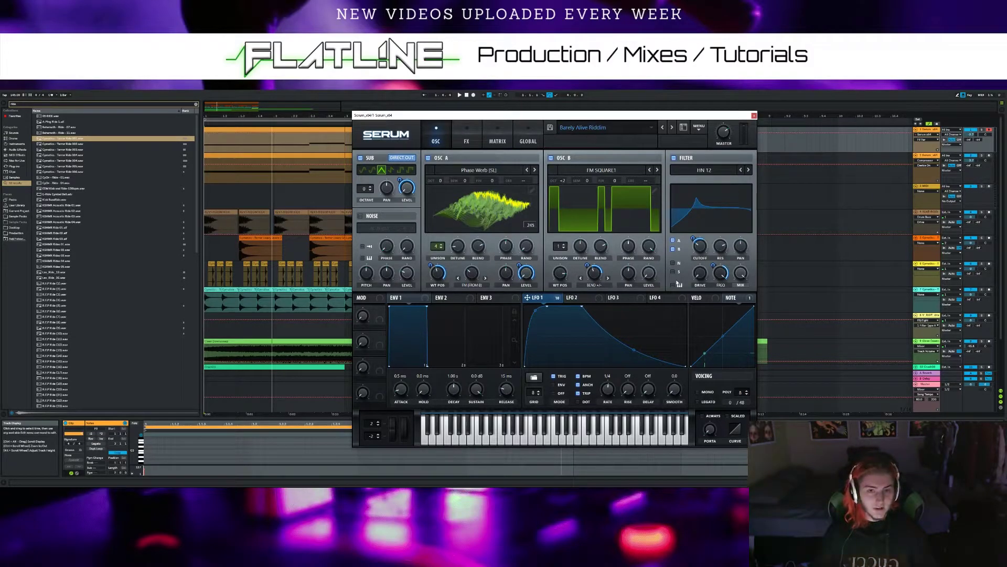
Try the filter resonance at 81% and bring it to about 73%
{"action": "mouse_move", "coordinate": [721, 247]}
{"action": "left_mouse_down"}
{"action": "mouse_move", "coordinate": [728, 238]}
{"action": "mouse_move", "coordinate": [727, 253]}
{"action": "mouse_move", "coordinate": [722, 247]}
{"action": "left_mouse_up"}
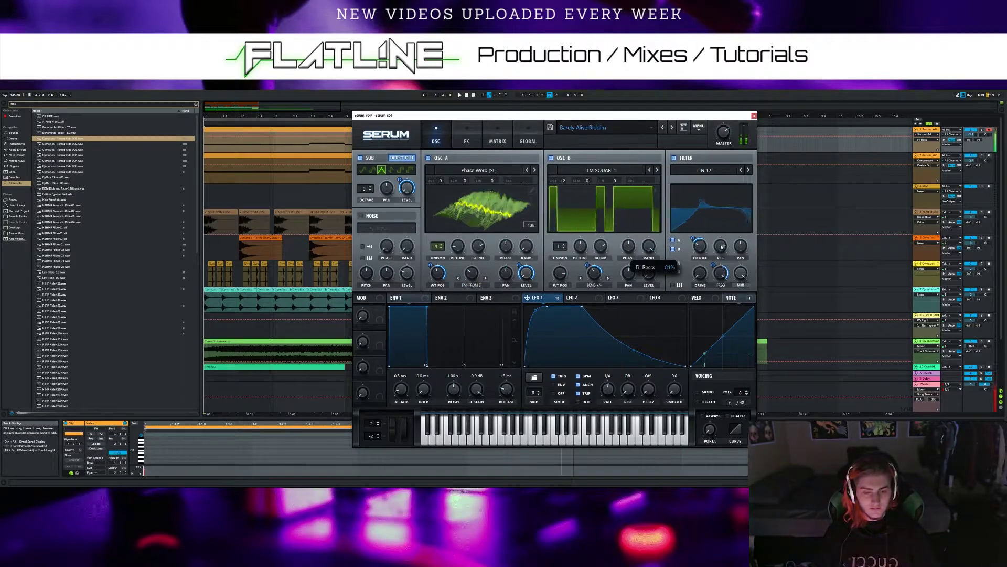
{"action": "left_click", "coordinate": [673, 285]}
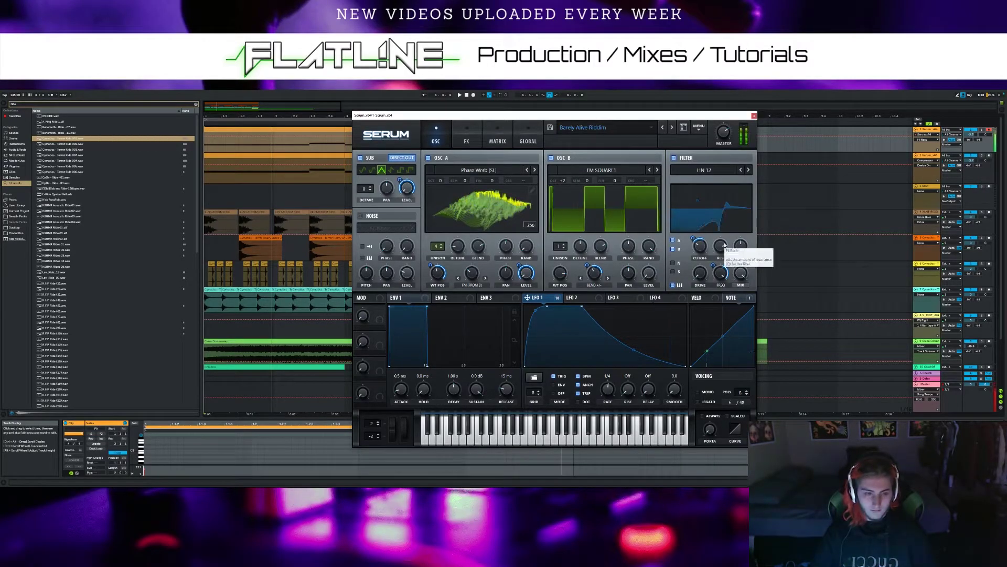
{"action": "left_click_drag", "start_coordinate": [717, 231], "coordinate": [726, 261]}
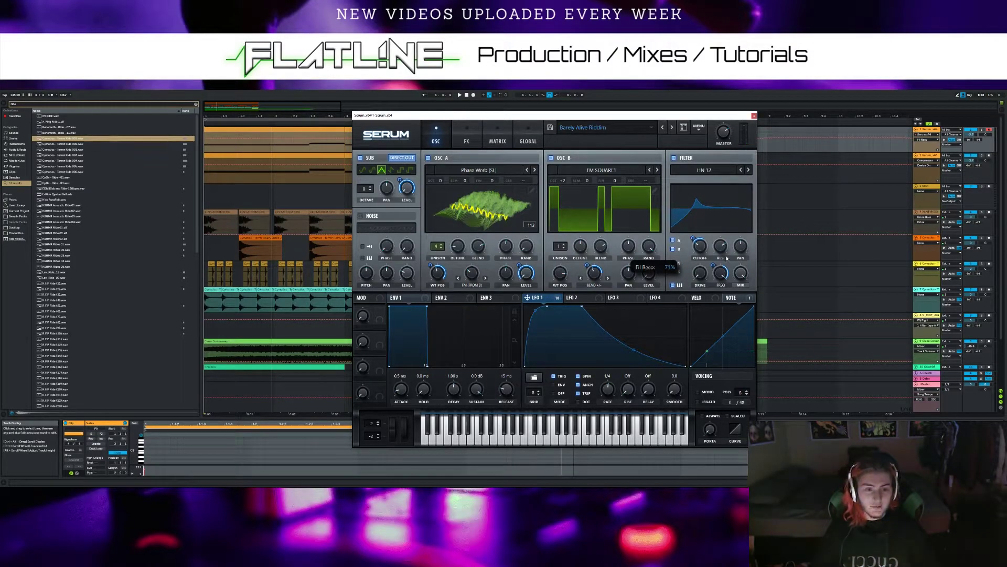
{"action": "left_click_drag", "start_coordinate": [727, 257], "coordinate": [725, 257]}
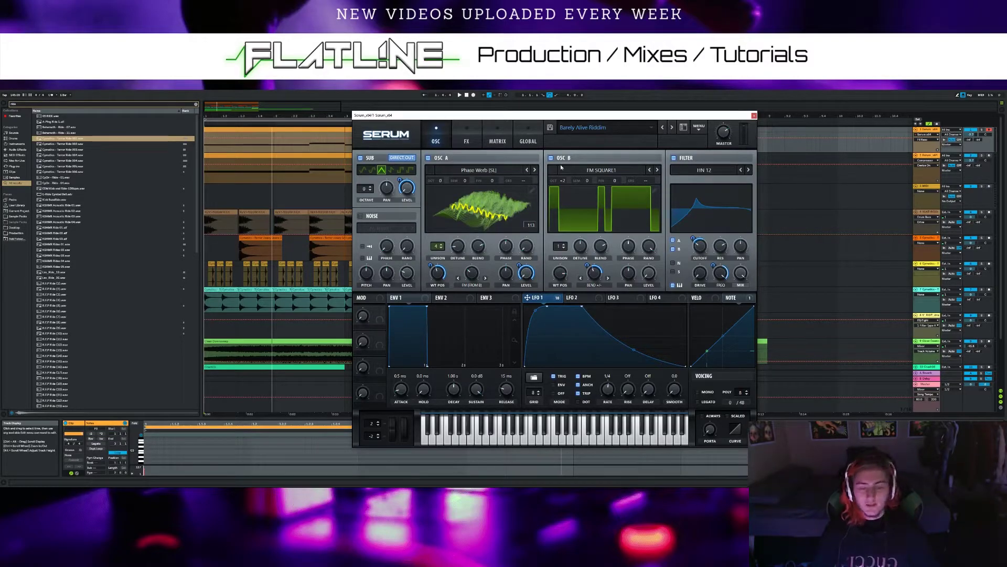
Turn the Hyper/Dimension effect back on and check its dimension size and mix settings
{"action": "left_click", "coordinate": [472, 140]}
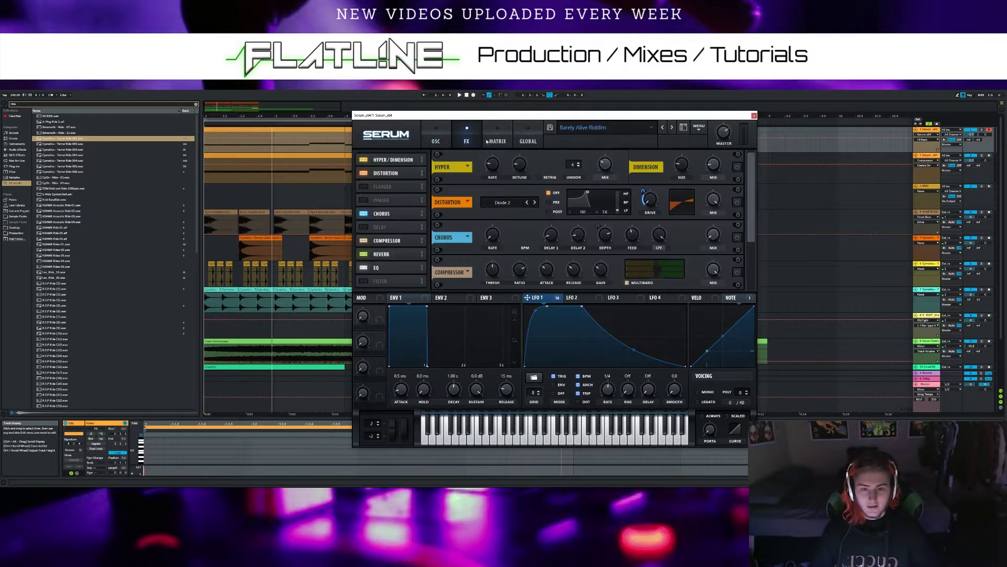
{"action": "left_click", "coordinate": [737, 167]}
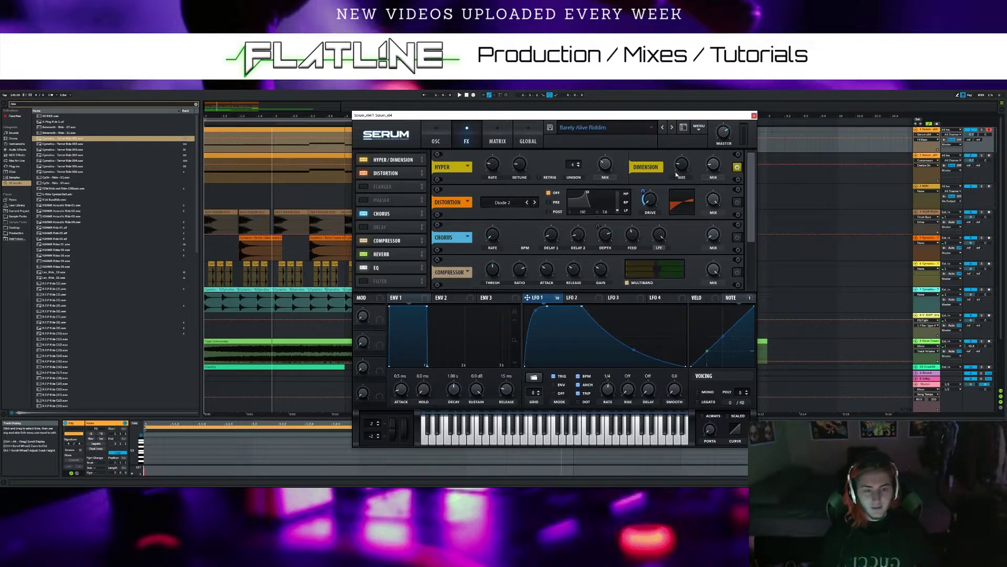
{"action": "mouse_move", "coordinate": [681, 169]}
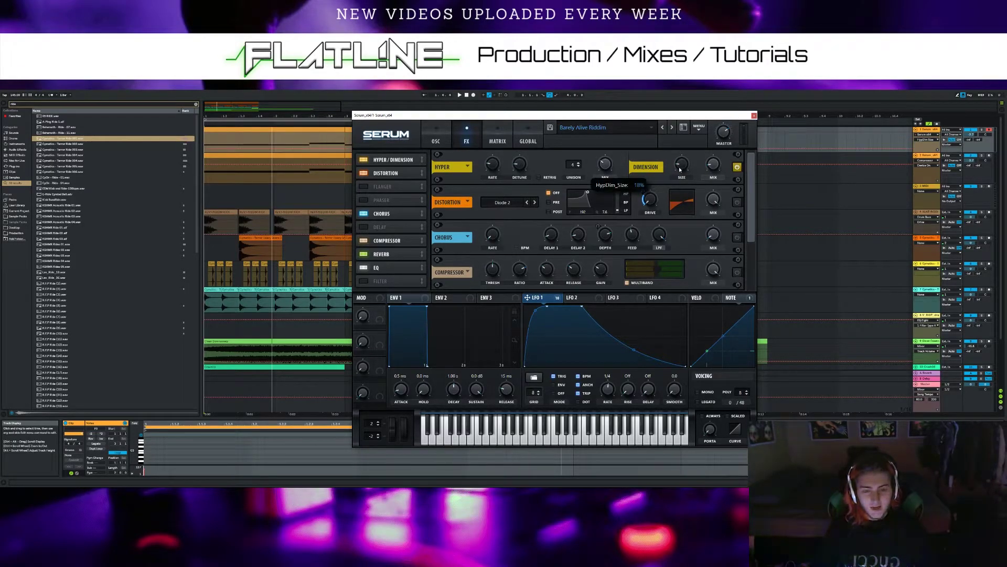
{"action": "mouse_move", "coordinate": [712, 168]}
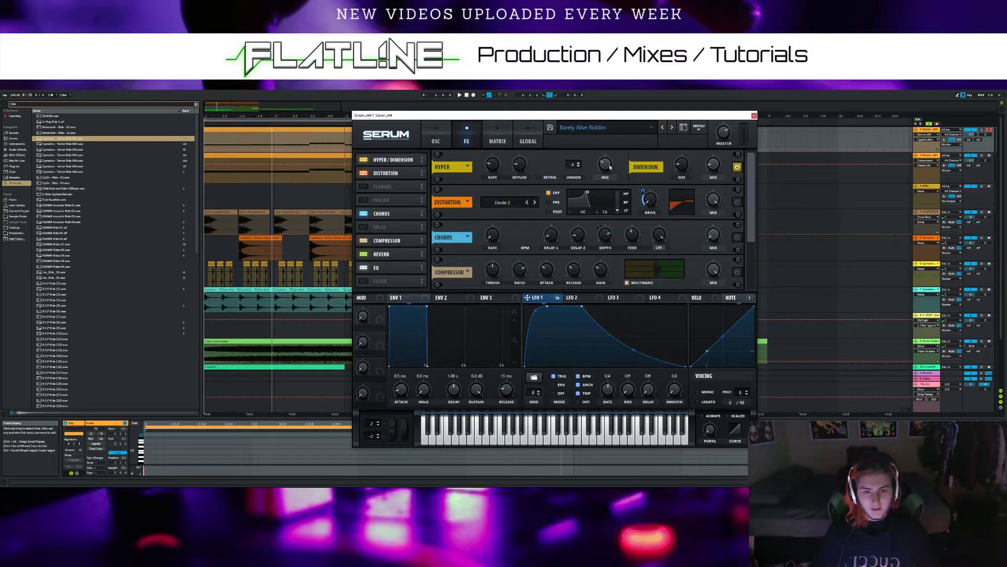
{"action": "mouse_move", "coordinate": [606, 167]}
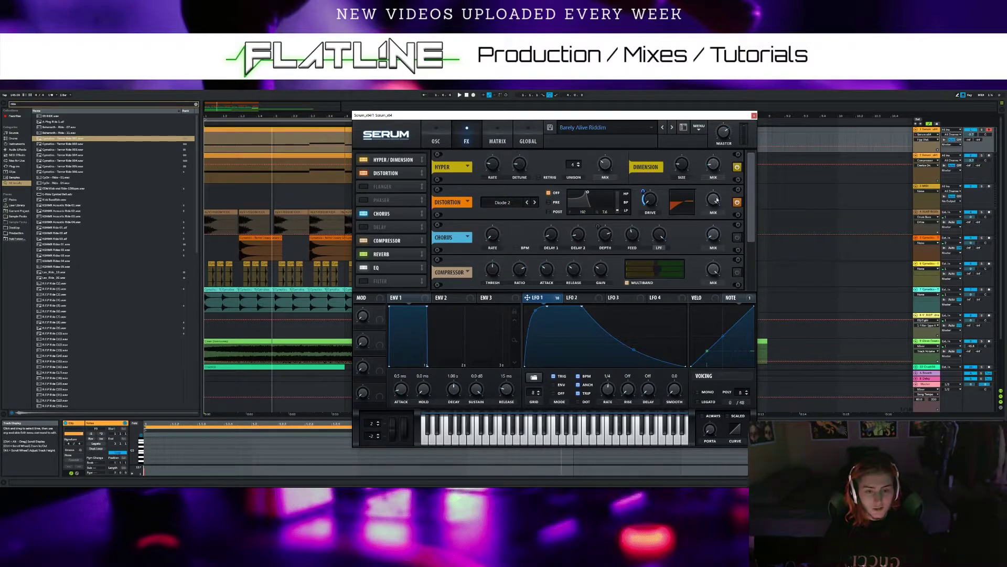
Turn the Distortion and Chorus effects back on, checking the distortion drive and the chorus mix
{"action": "left_click_drag", "start_coordinate": [650, 199], "coordinate": [653, 202]}
{"action": "mouse_move", "coordinate": [648, 192]}
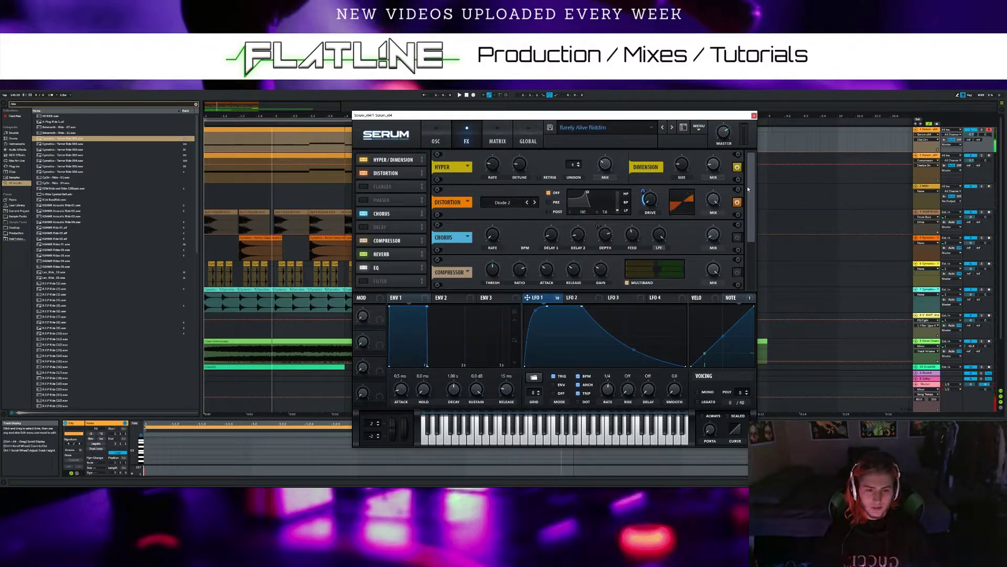
{"action": "scroll", "coordinate": [750, 209], "scroll_direction": "down", "scroll_amount": 1}
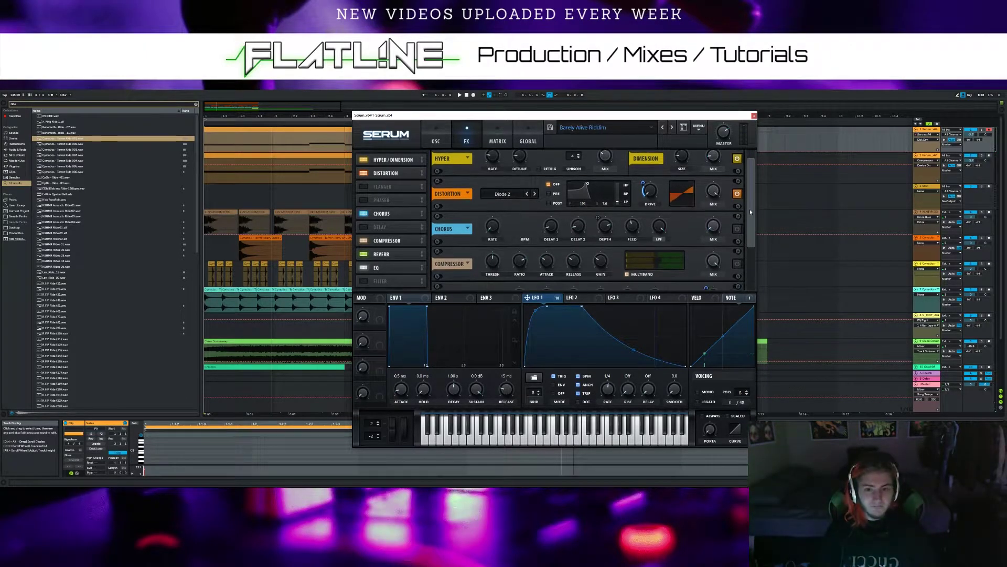
{"action": "scroll", "coordinate": [750, 209], "scroll_direction": "down", "scroll_amount": 2}
{"action": "left_click", "coordinate": [738, 218]}
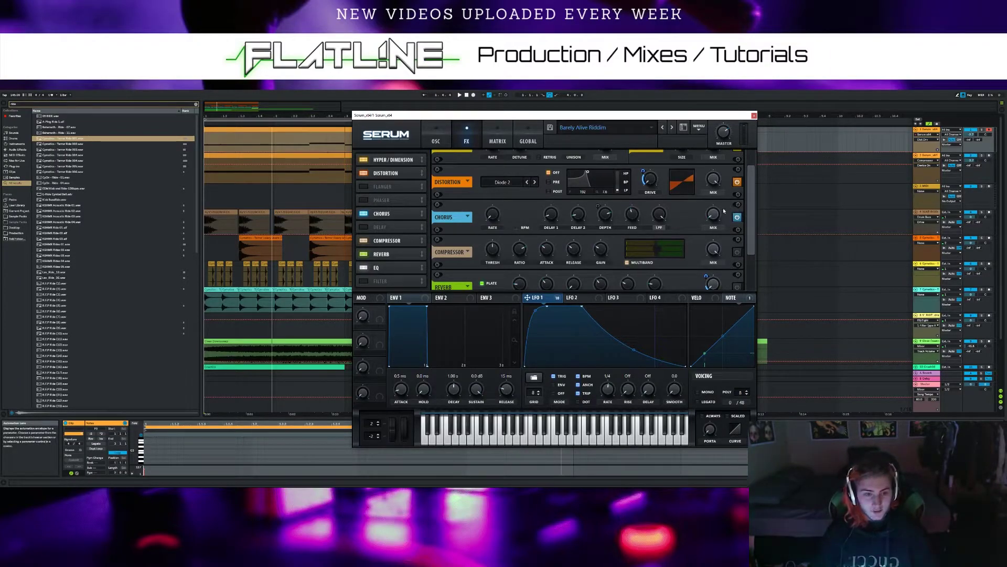
{"action": "left_click", "coordinate": [714, 217]}
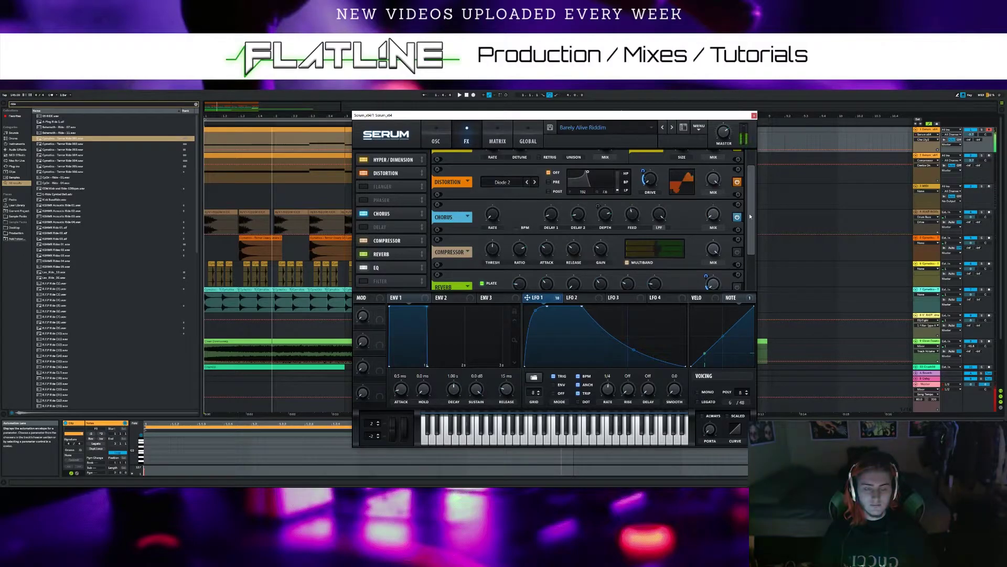
Turn the Compressor, Reverb and EQ effects back on, checking the reverb mix
{"action": "scroll", "coordinate": [750, 213], "scroll_direction": "down", "scroll_amount": 3}
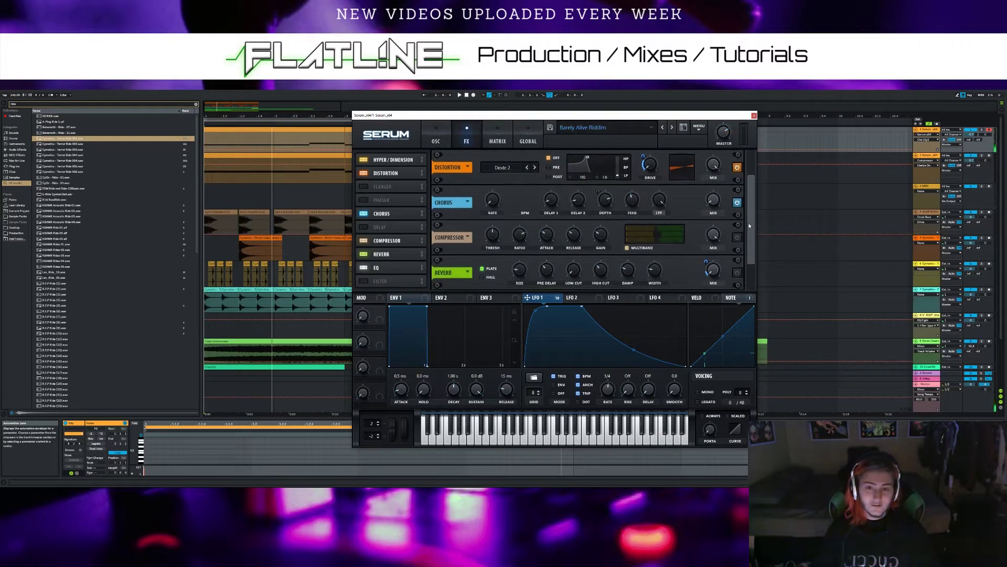
{"action": "left_click", "coordinate": [737, 224]}
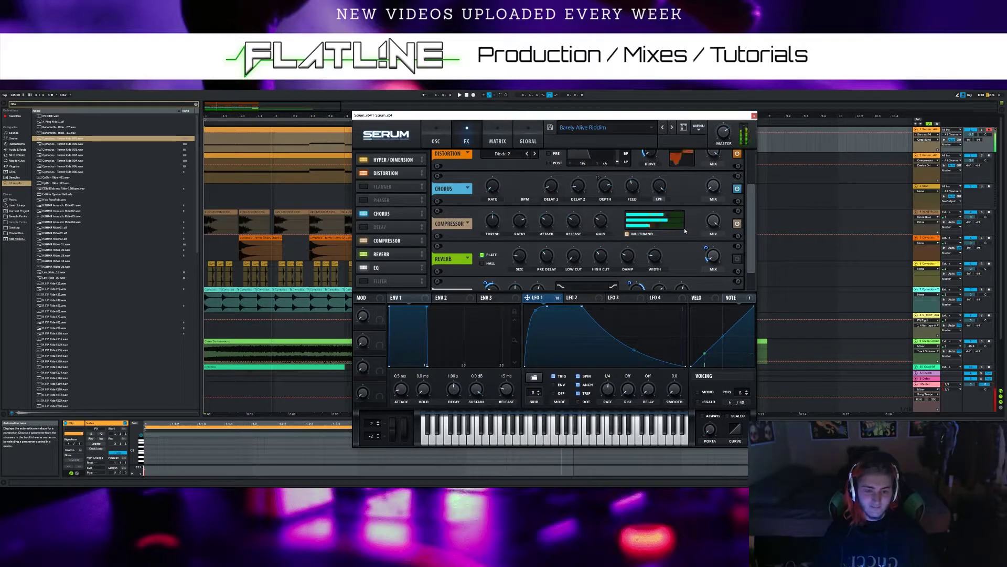
{"action": "scroll", "coordinate": [746, 234], "scroll_direction": "down", "scroll_amount": 2}
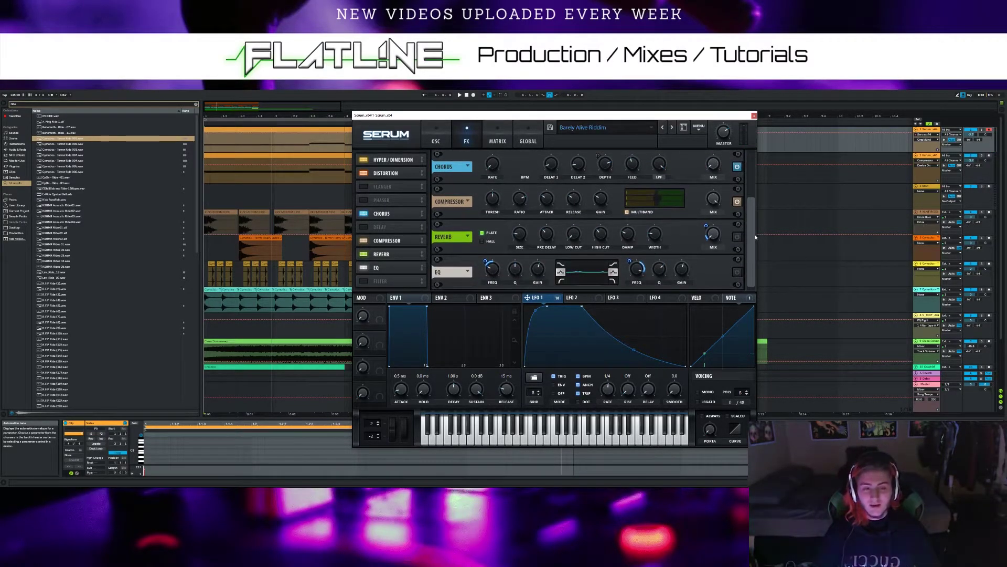
{"action": "left_click", "coordinate": [737, 236]}
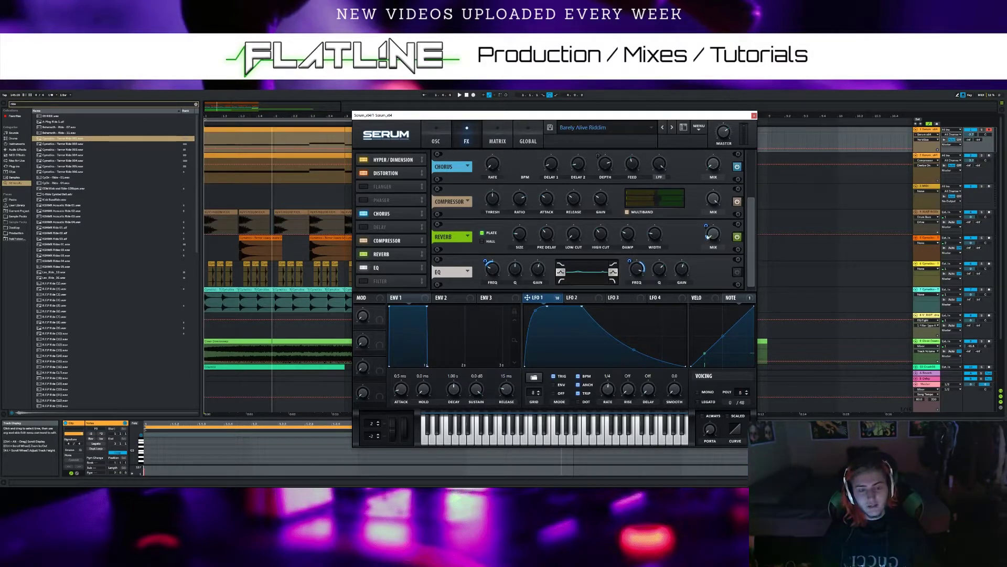
{"action": "mouse_move", "coordinate": [713, 240]}
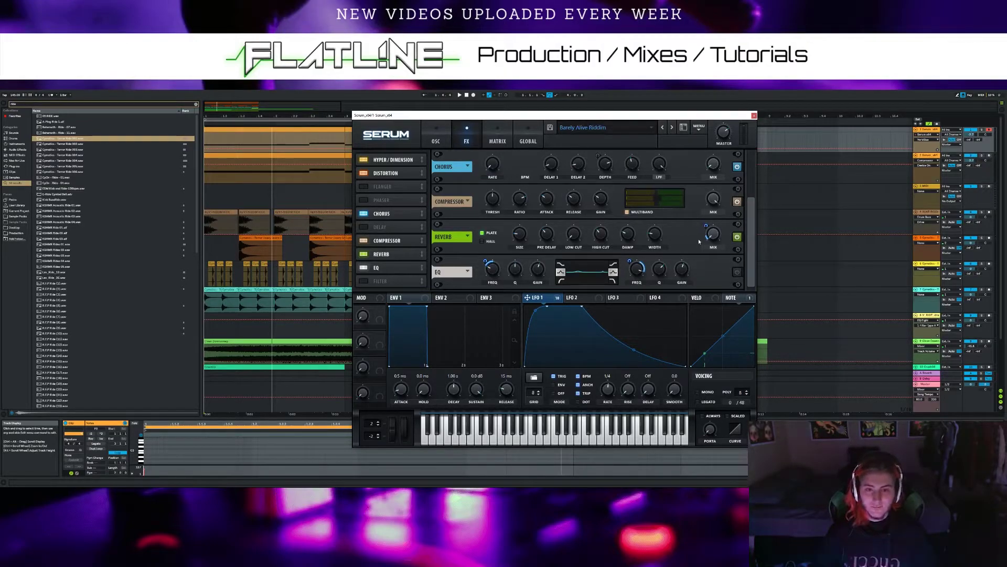
{"action": "left_click", "coordinate": [737, 272]}
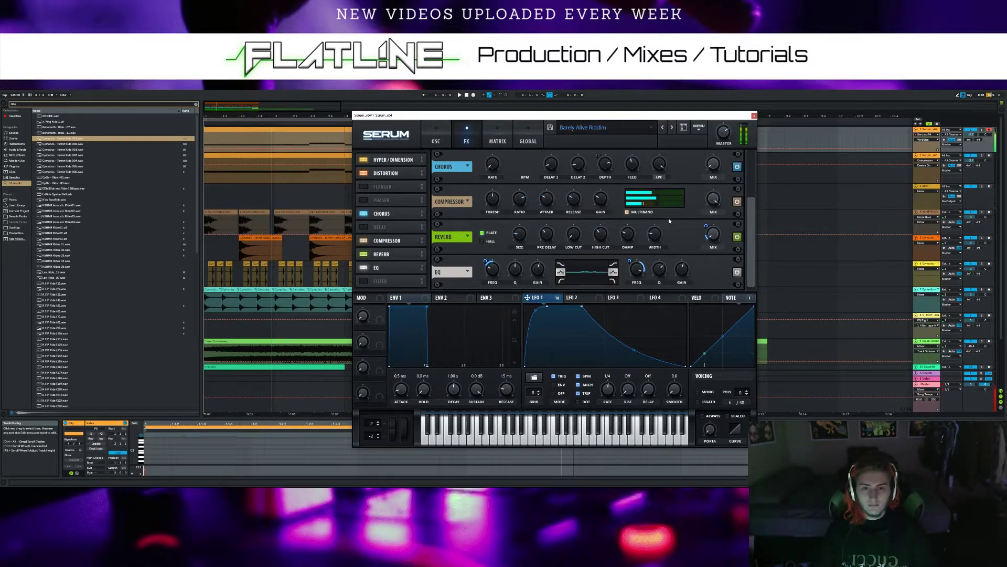
Return to Serum's oscillator page, then close the plugin window and show the bass track's device chain
{"action": "scroll", "coordinate": [748, 222], "scroll_direction": "up", "scroll_amount": 3}
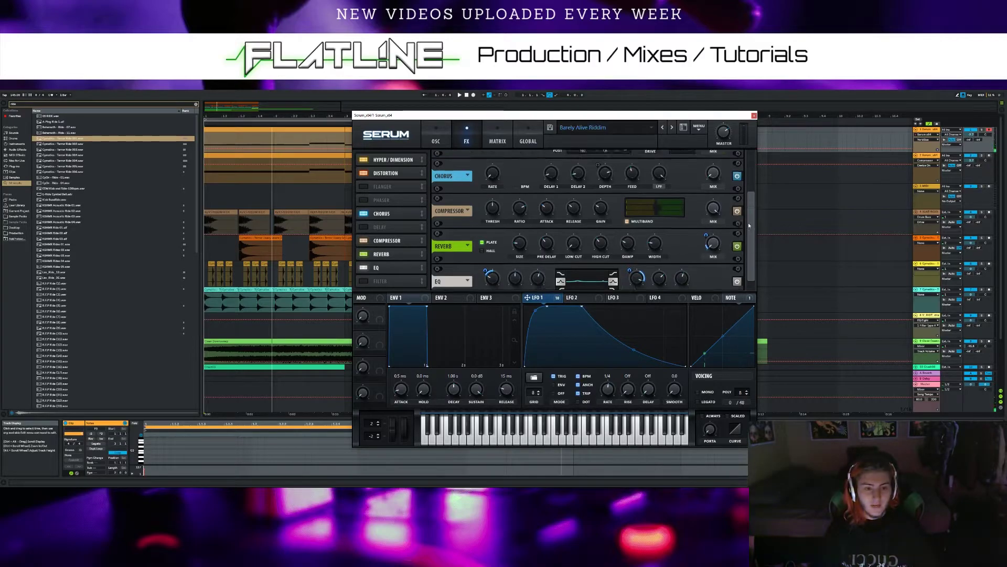
{"action": "left_click", "coordinate": [435, 137]}
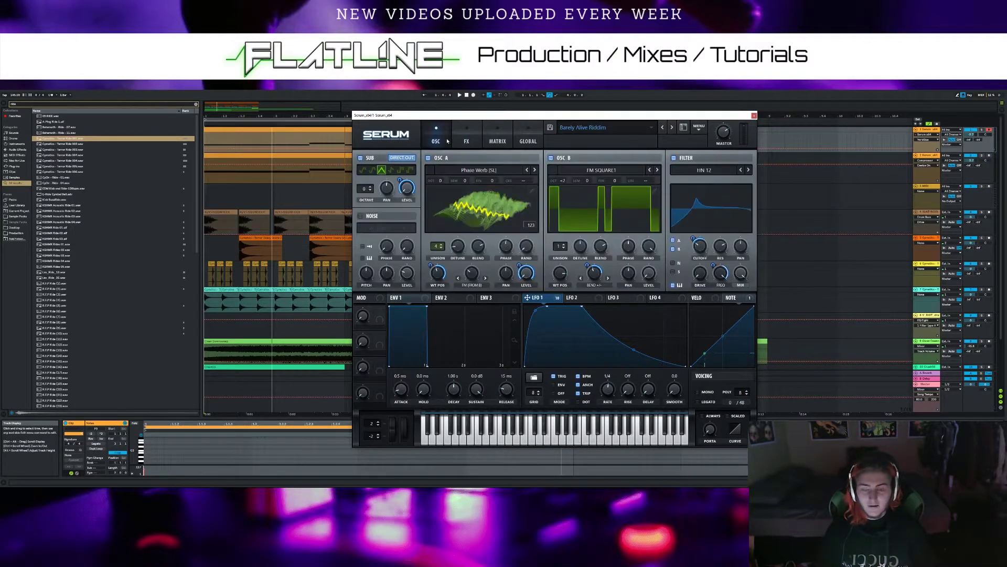
{"action": "left_click", "coordinate": [754, 115]}
{"action": "left_click", "coordinate": [927, 131]}
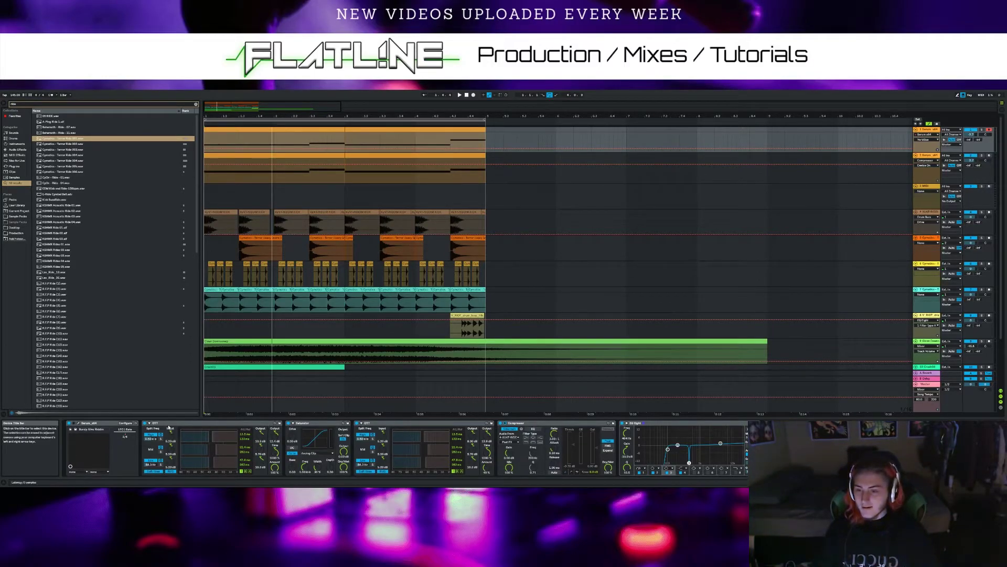
Disable all the audio effects after Serum on the bass track and play the sound dry
{"action": "left_click", "coordinate": [146, 423]}
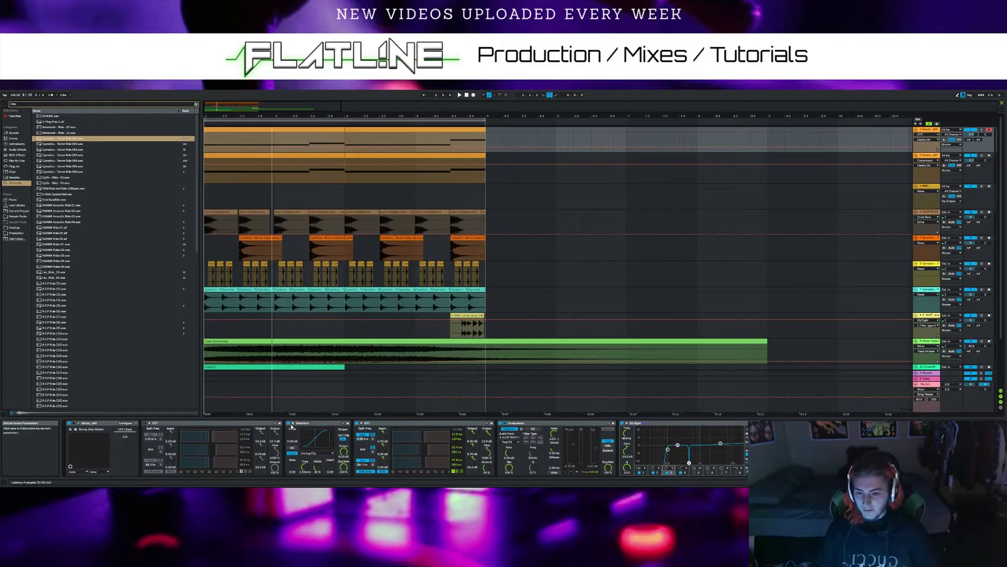
{"action": "left_click", "coordinate": [502, 422]}
{"action": "left_click", "coordinate": [623, 422]}
{"action": "key", "text": "space"}
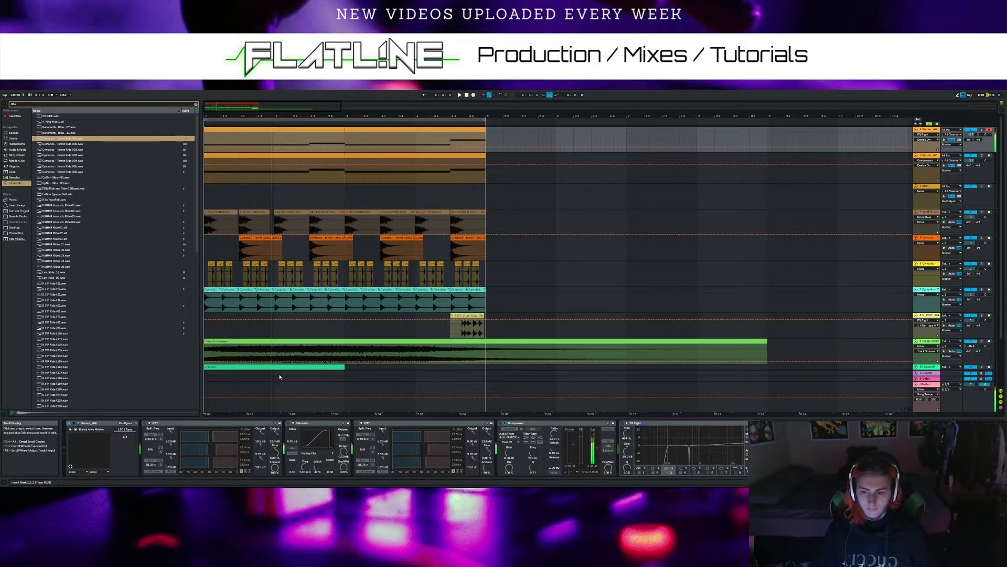
Turn the first OTT device back on and check its amount and time scaling controls
{"action": "left_click", "coordinate": [149, 432]}
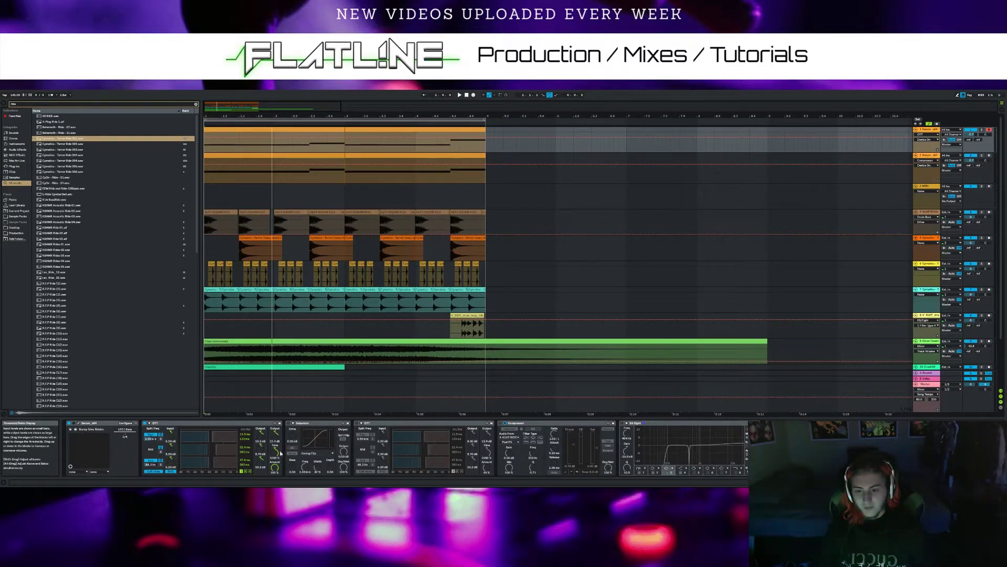
{"action": "left_click_drag", "start_coordinate": [274, 466], "coordinate": [274, 464]}
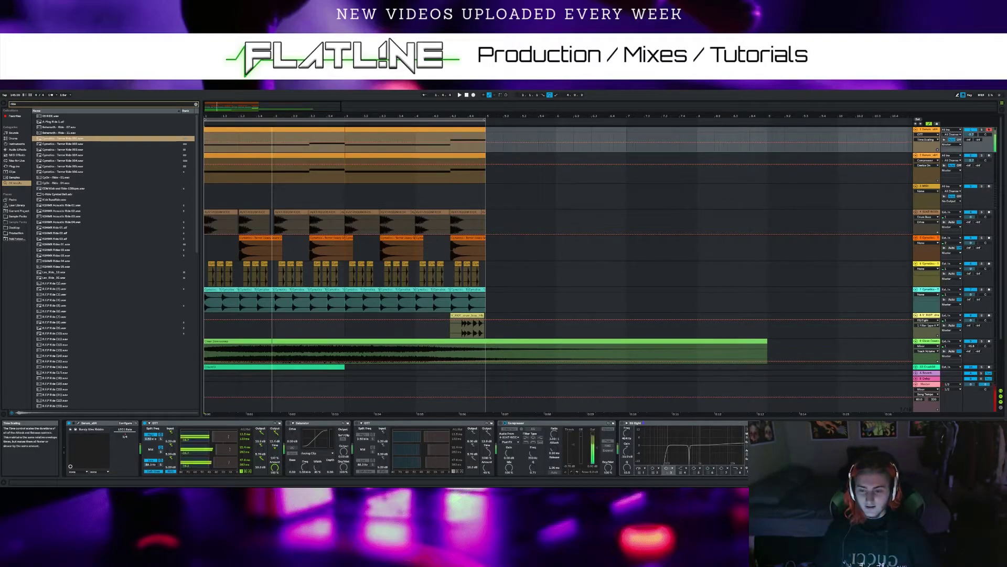
{"action": "left_click_drag", "start_coordinate": [274, 464], "coordinate": [275, 452]}
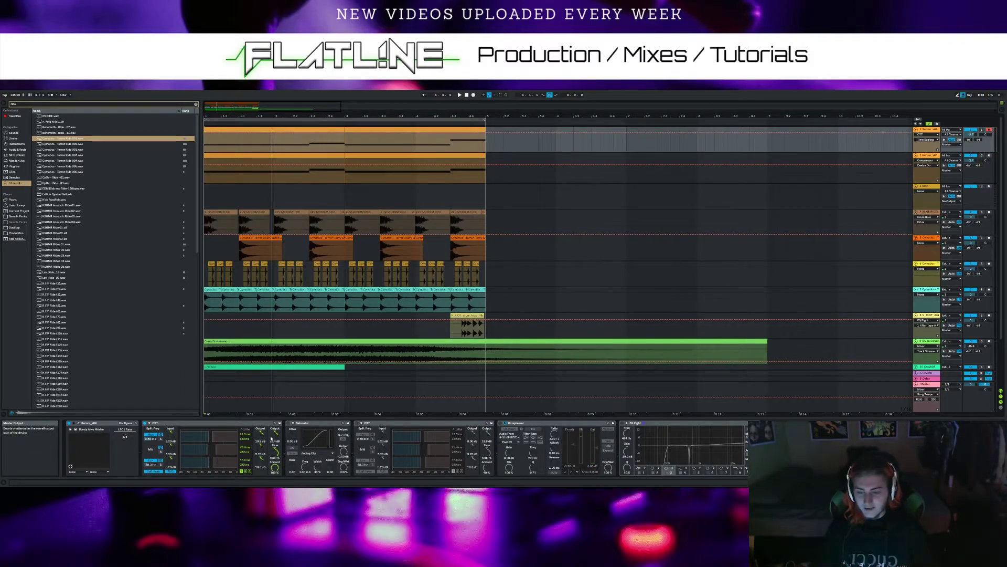
Turn the Saturator after the first OTT back on
{"action": "left_click", "coordinate": [291, 437]}
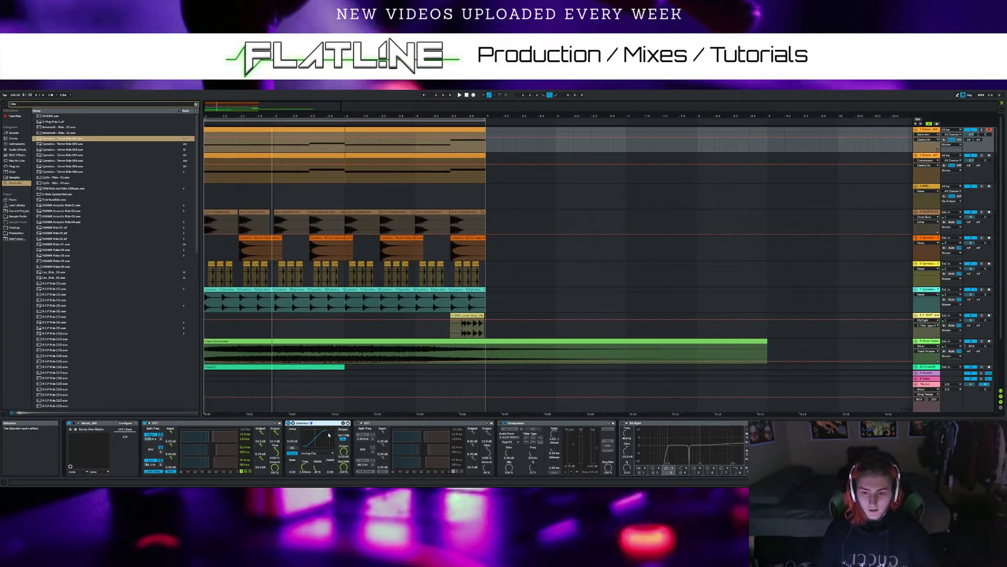
Play the bass with the Saturator active, and turn the second OTT and the EQ Eight back on
{"action": "key", "text": "space"}
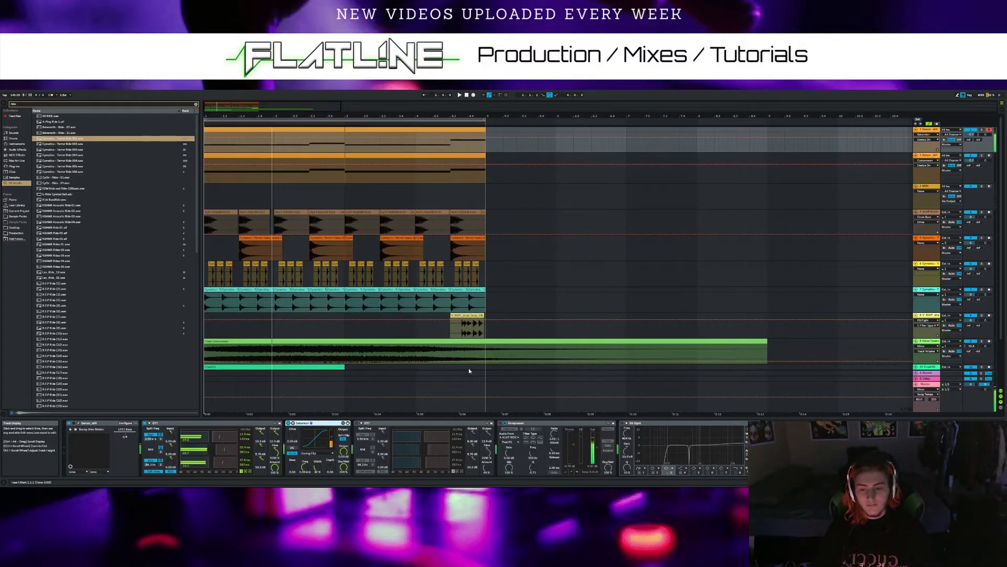
{"action": "key", "text": "space"}
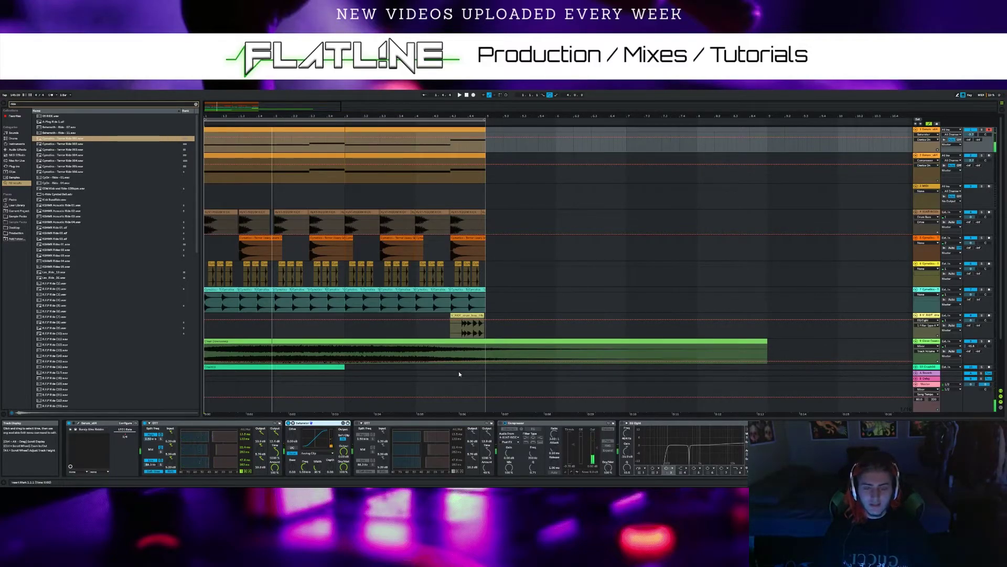
{"action": "left_click", "coordinate": [357, 422]}
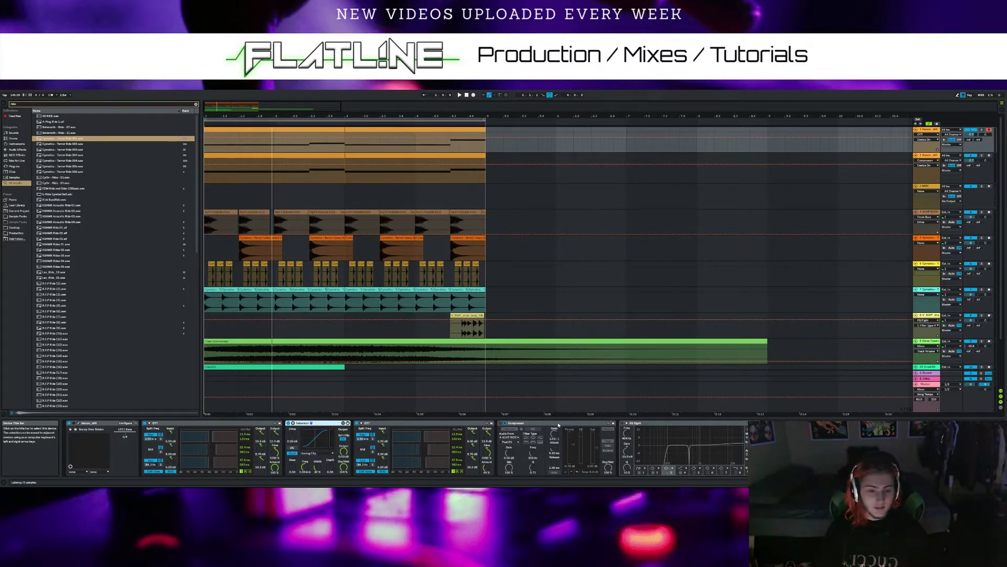
{"action": "left_click", "coordinate": [623, 424]}
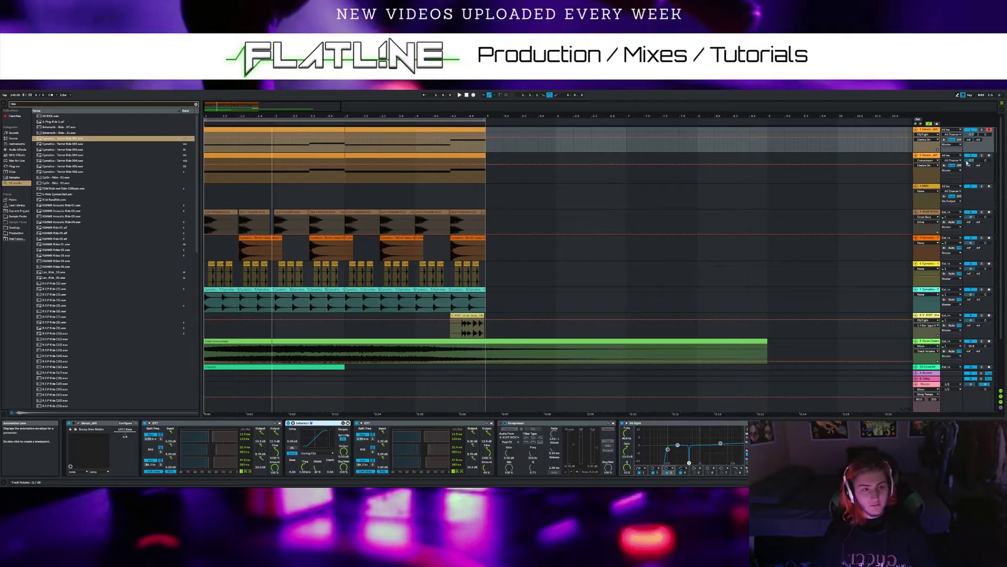
Play the loop to hear the rebuilt bass, then compare the second bass track's device chain with the first's
{"action": "key", "text": "space"}
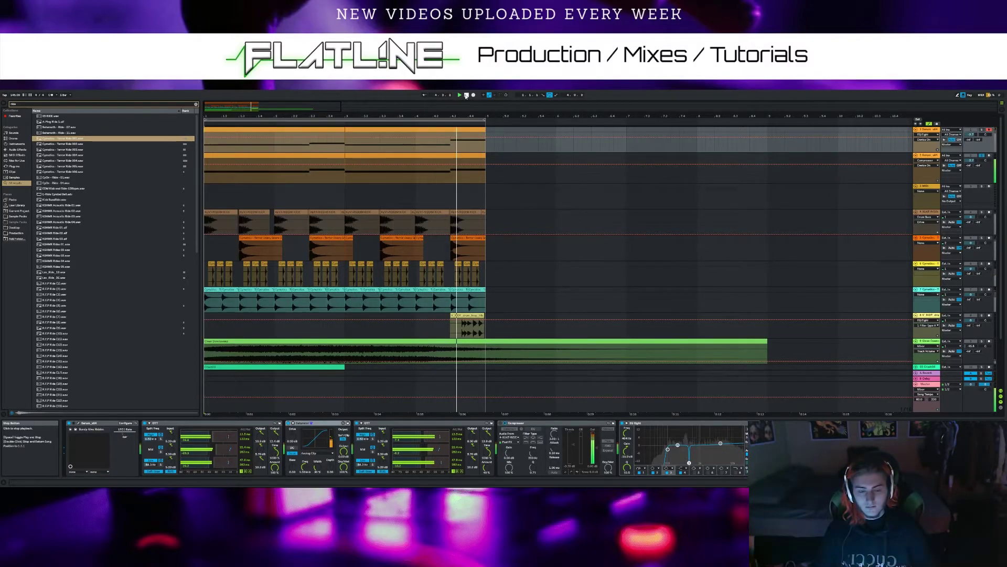
{"action": "left_click", "coordinate": [466, 95]}
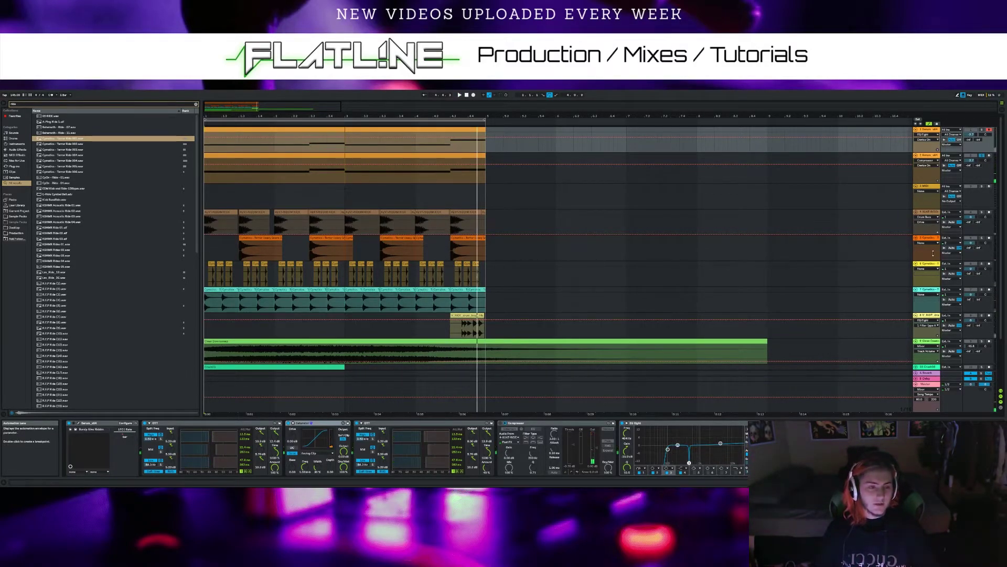
{"action": "left_click", "coordinate": [845, 167]}
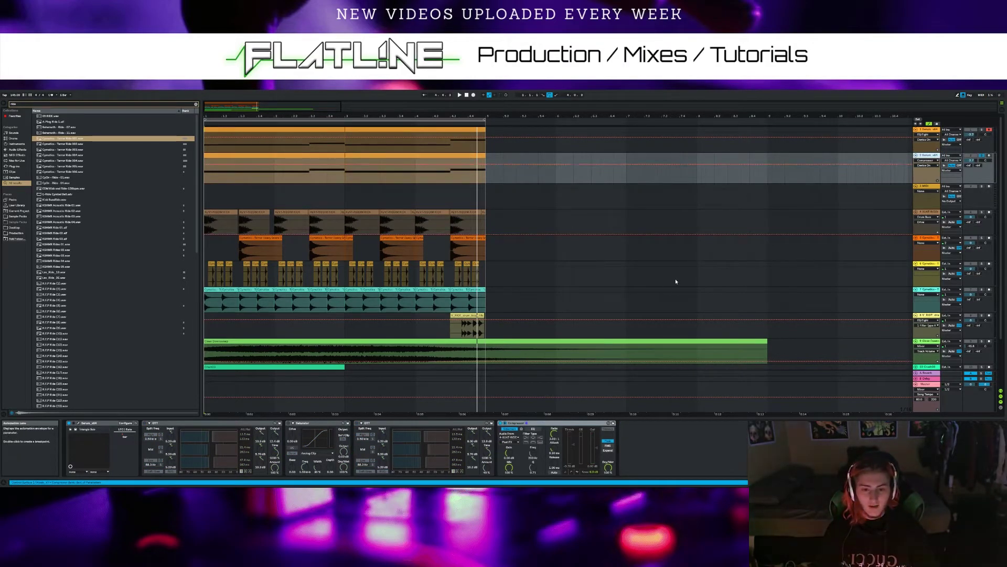
{"action": "left_click", "coordinate": [923, 135]}
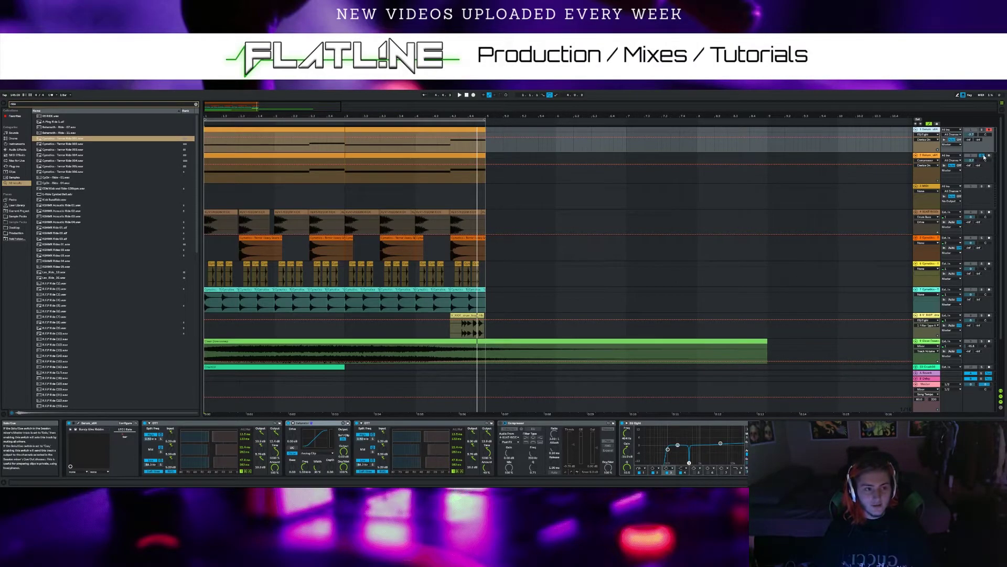
Try moving the EQ Eight's low cut down to the lowest frequencies to hear the difference, and bring it back up
{"action": "left_click_drag", "start_coordinate": [667, 449], "coordinate": [636, 449]}
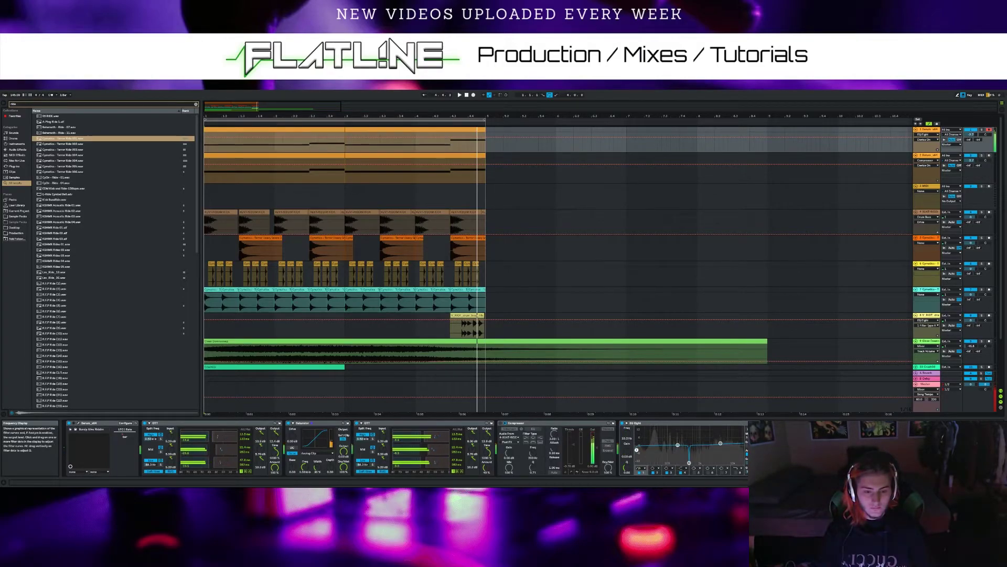
{"action": "left_click_drag", "start_coordinate": [637, 449], "coordinate": [664, 449]}
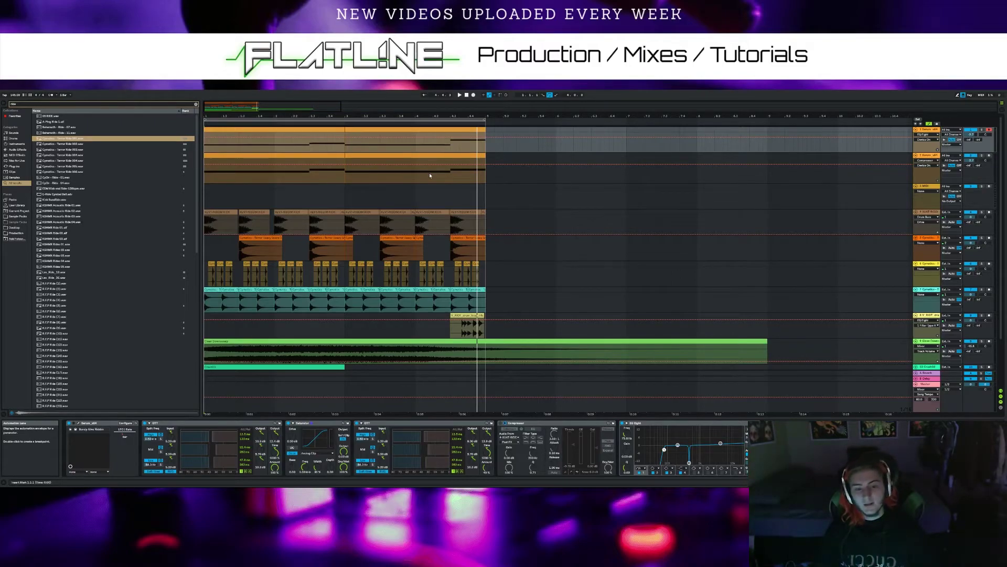
Boost and sweep the EQ Eight's narrow notch band, pull it back into a deep cut, and nudge the high band slightly up in frequency
{"action": "left_click", "coordinate": [689, 463]}
{"action": "left_click_drag", "start_coordinate": [689, 460], "coordinate": [687, 427]}
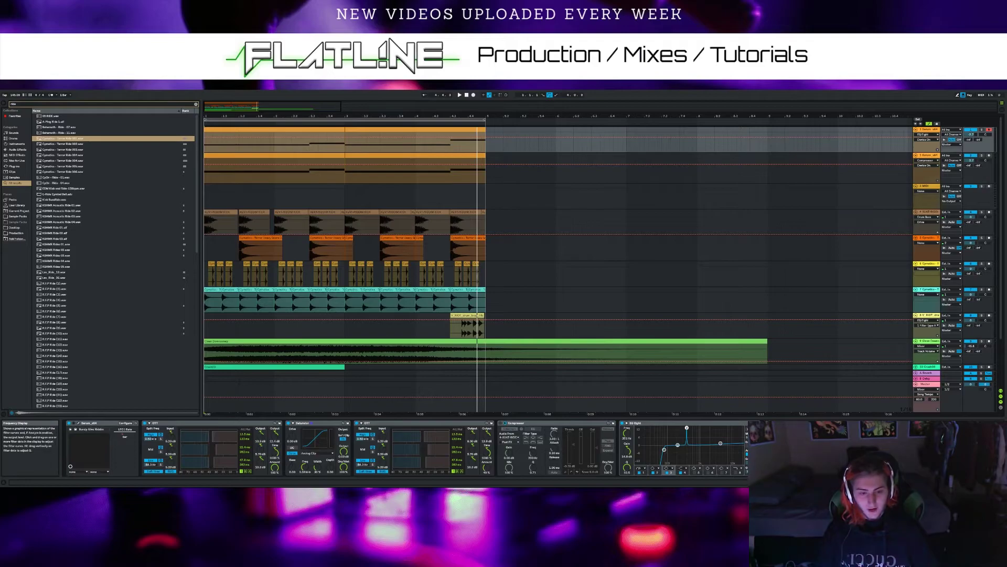
{"action": "mouse_move", "coordinate": [687, 428]}
{"action": "left_mouse_down"}
{"action": "mouse_move", "coordinate": [701, 428]}
{"action": "mouse_move", "coordinate": [685, 428]}
{"action": "left_mouse_up"}
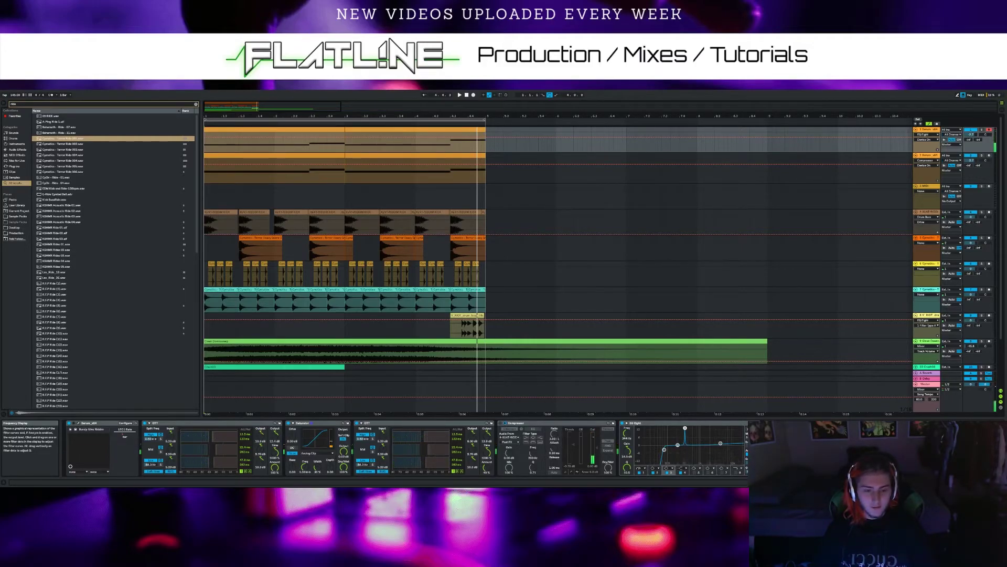
{"action": "left_click_drag", "start_coordinate": [685, 428], "coordinate": [686, 462]}
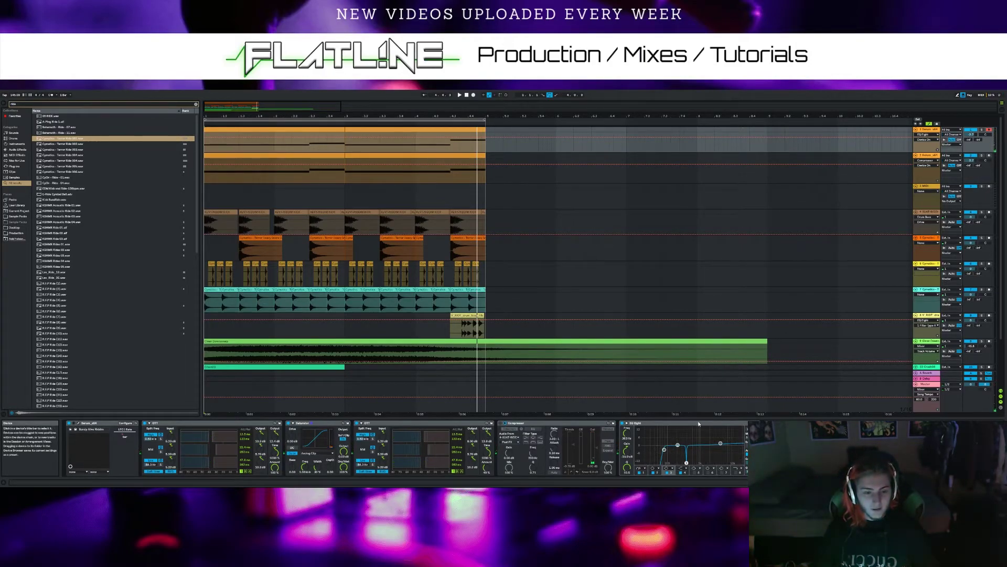
{"action": "left_click", "coordinate": [720, 445]}
{"action": "left_click_drag", "start_coordinate": [721, 444], "coordinate": [723, 443]}
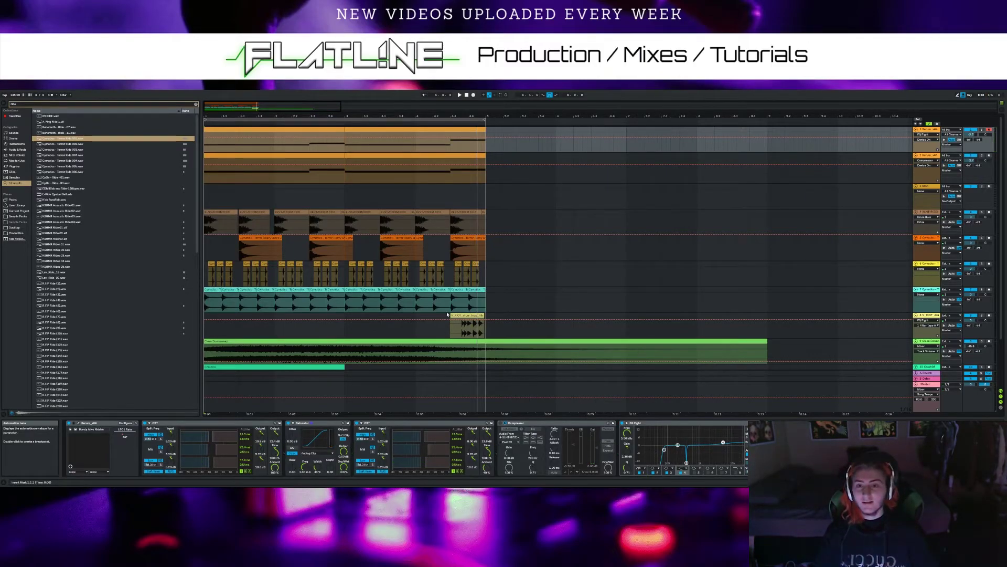
{"action": "left_click_drag", "start_coordinate": [314, 106], "coordinate": [315, 97]}
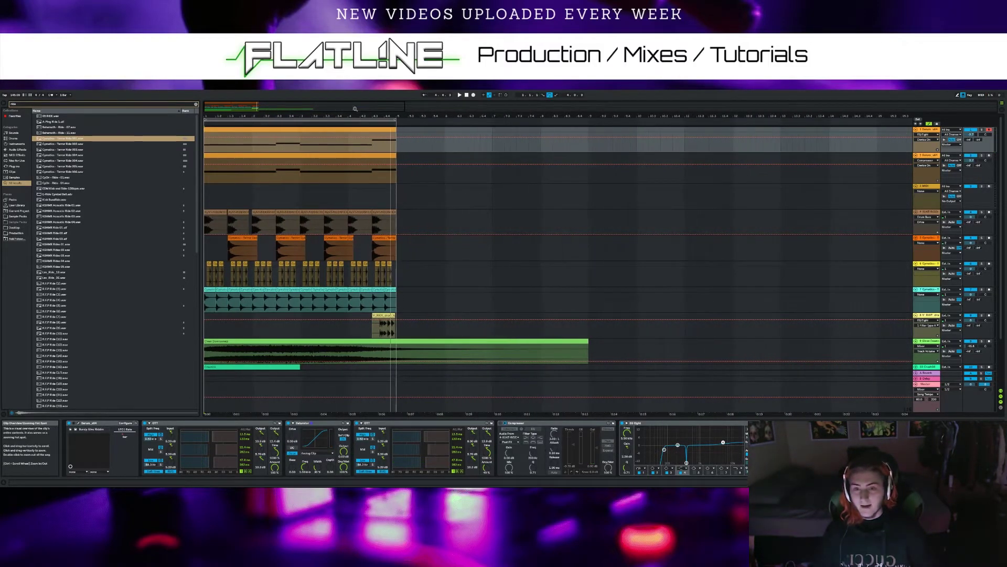
{"action": "left_click_drag", "start_coordinate": [403, 107], "coordinate": [449, 130]}
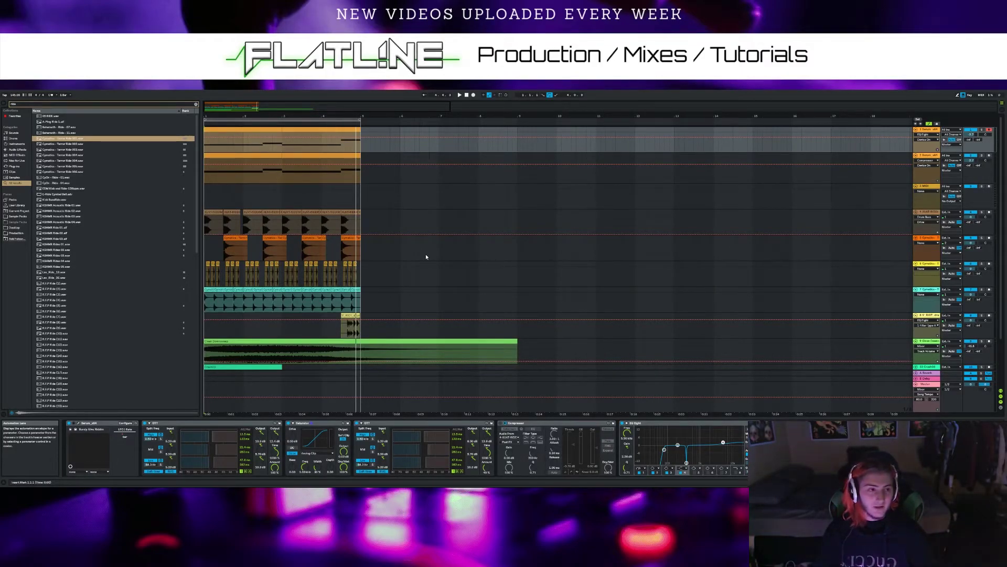
{"action": "scroll", "coordinate": [704, 301], "scroll_direction": "down", "scroll_amount": 2}
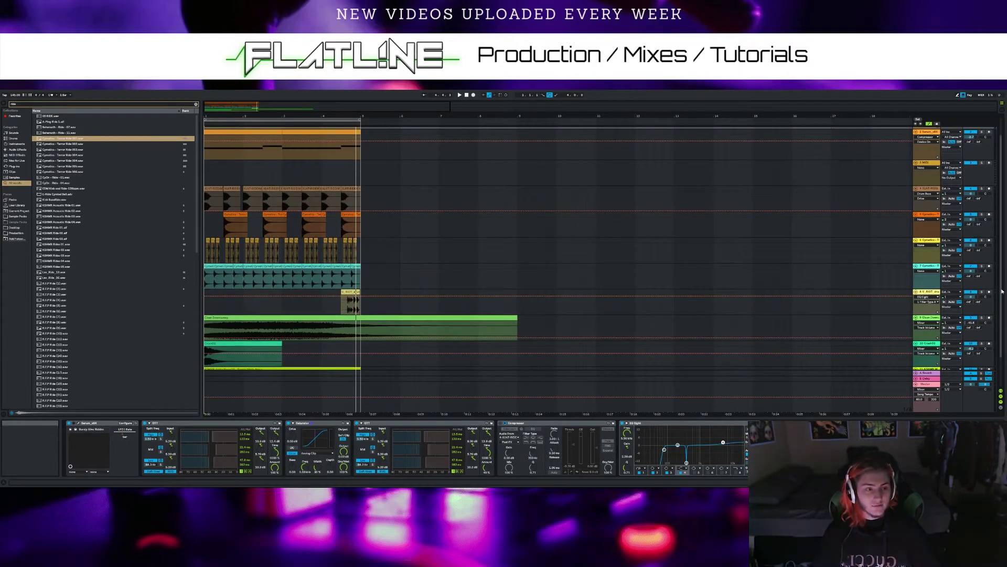
{"action": "scroll", "coordinate": [1002, 292], "scroll_direction": "up", "scroll_amount": 2}
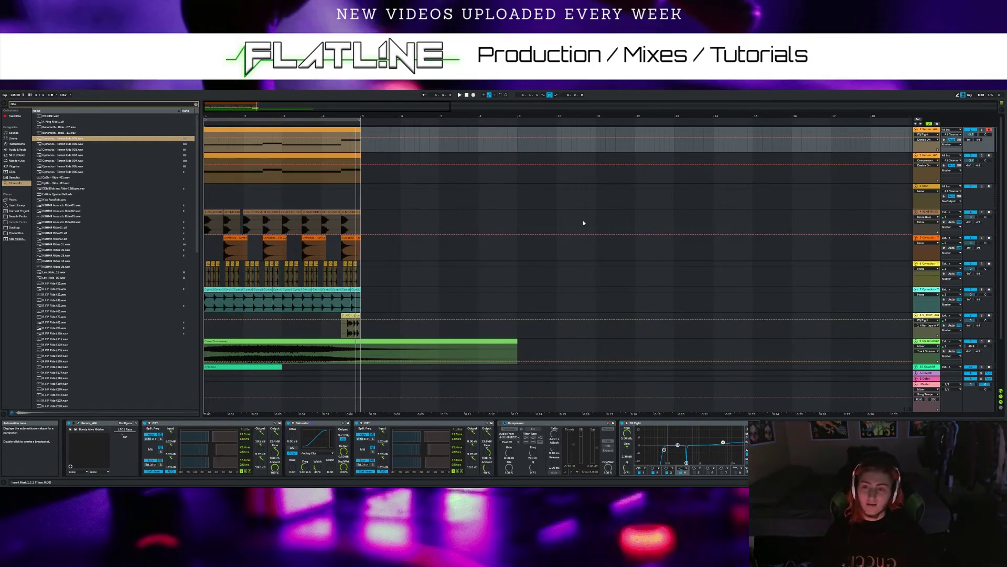
{"action": "left_click_drag", "start_coordinate": [447, 113], "coordinate": [447, 107]}
{"action": "left_click", "coordinate": [414, 132]}
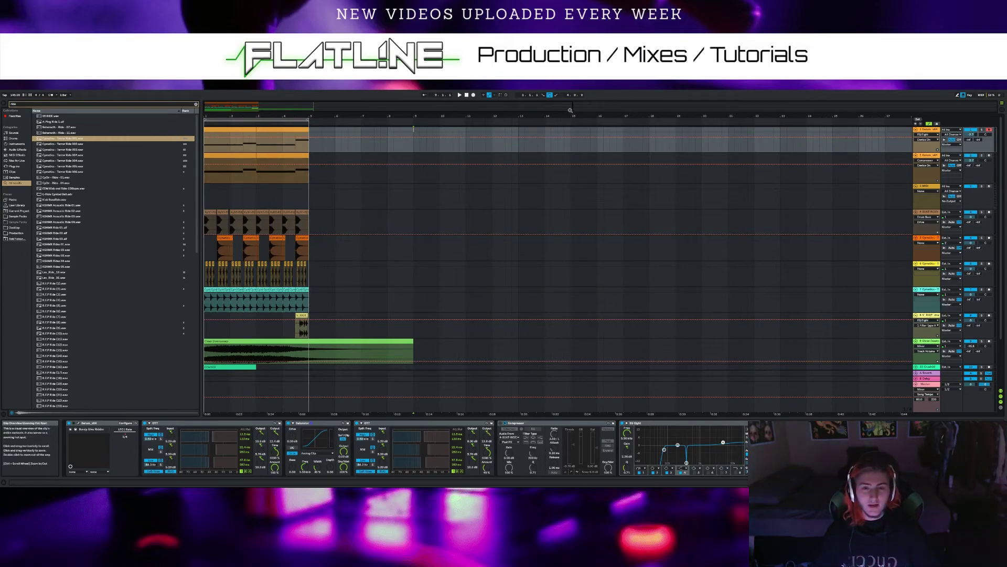
{"action": "left_click_drag", "start_coordinate": [573, 106], "coordinate": [382, 105]}
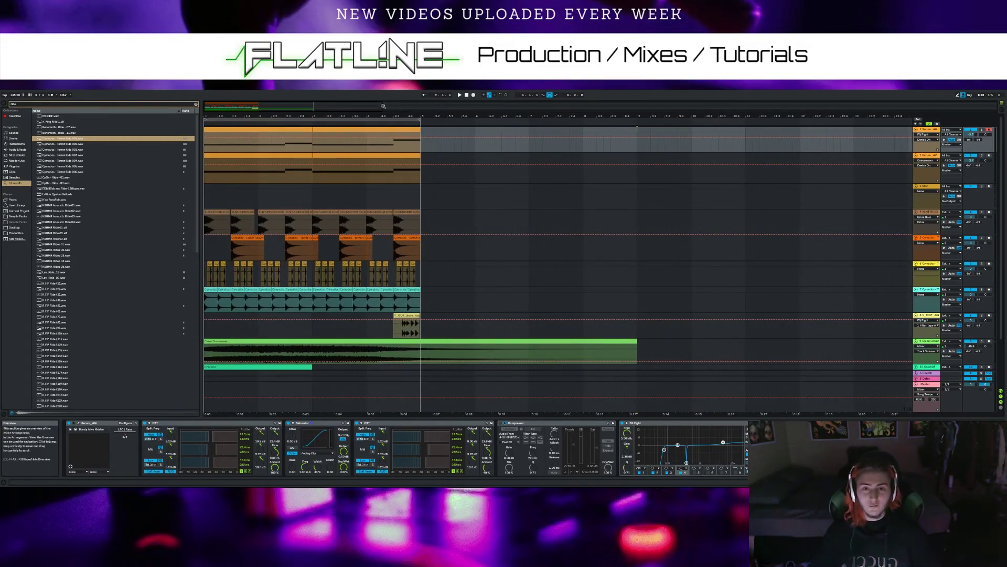